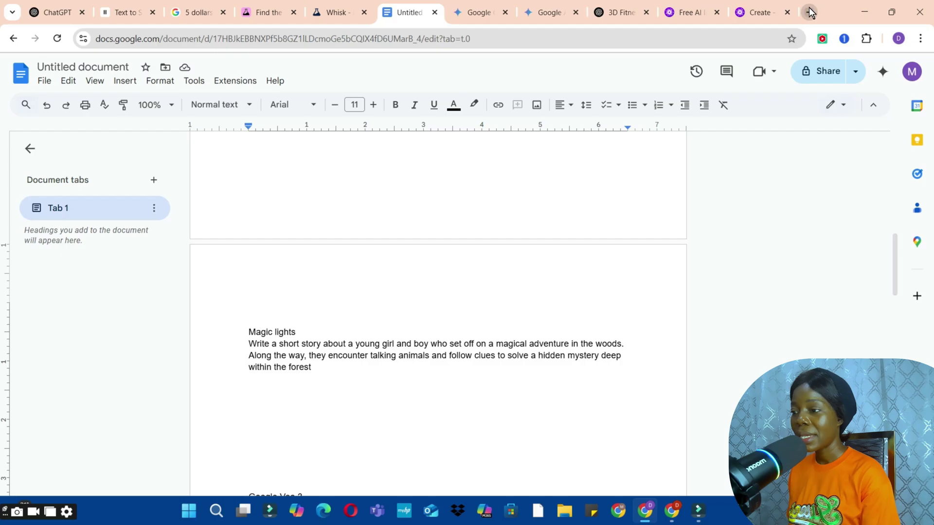
- Search Google for 'magic light ai' in a new tab and open the MagicLight website
click(809, 10)
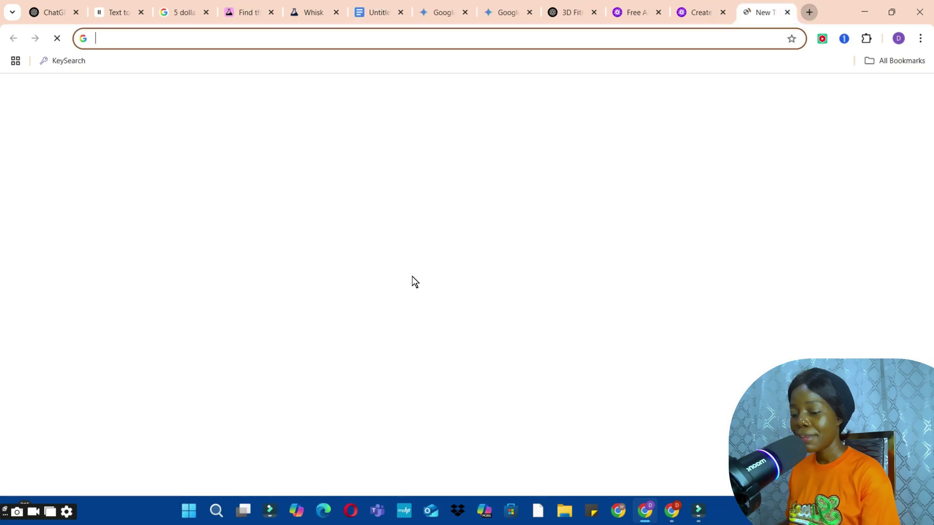
click(378, 241)
text(ma)
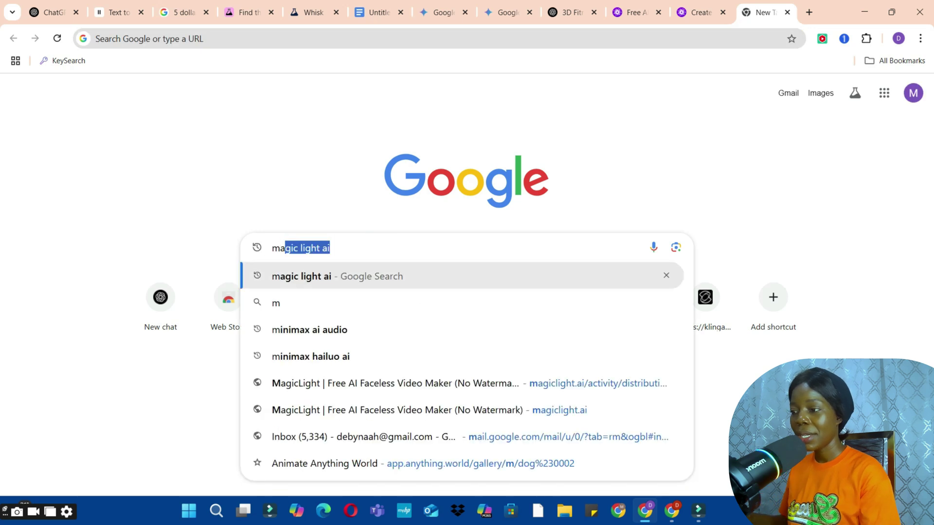
key(Return)
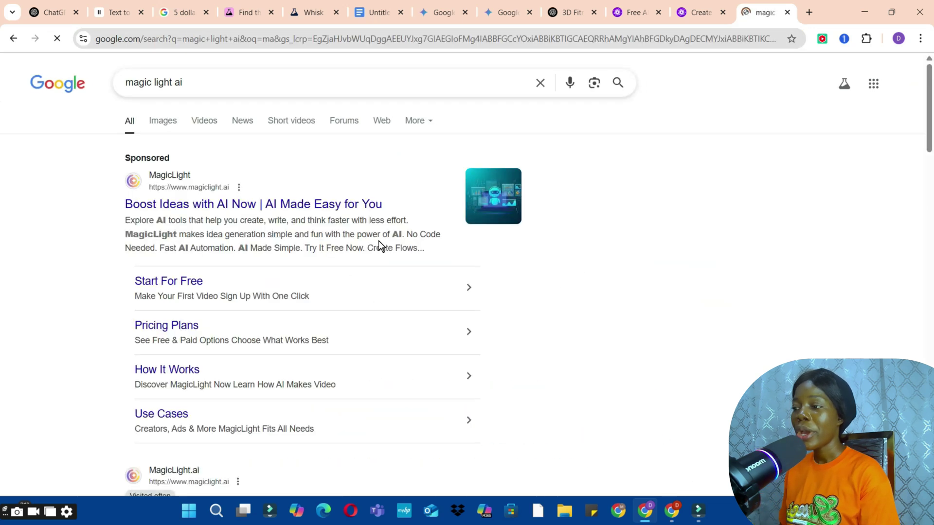
click(232, 207)
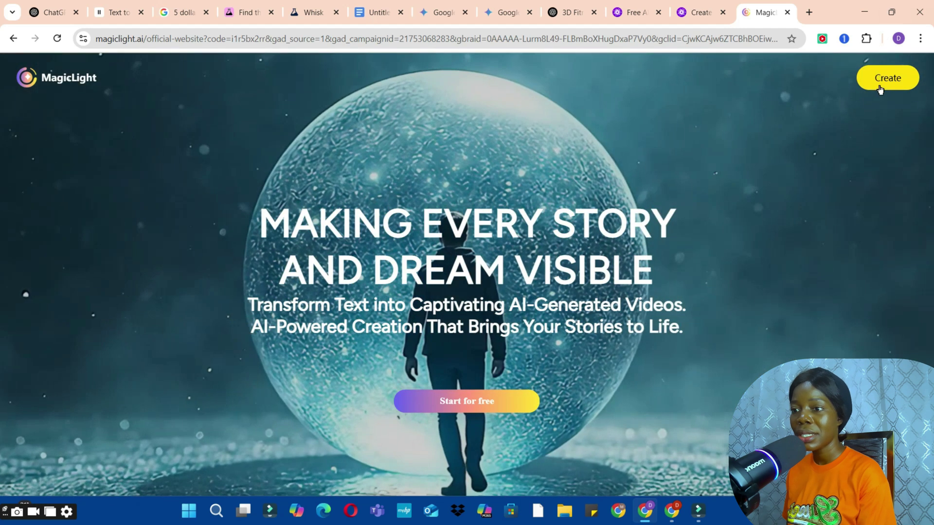
- Enter the MagicLight dashboard, briefly opening and dismissing the Create AI Character form
click(880, 89)
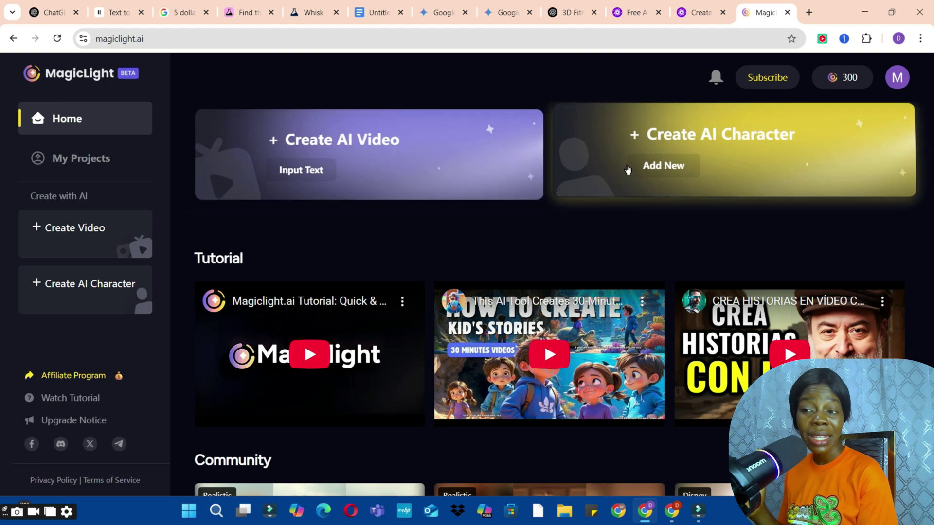
click(693, 144)
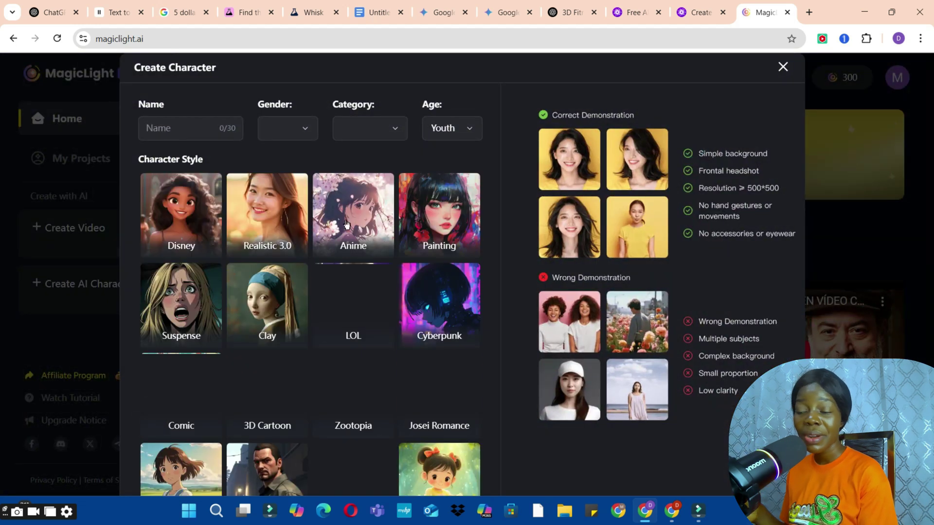
key(Escape)
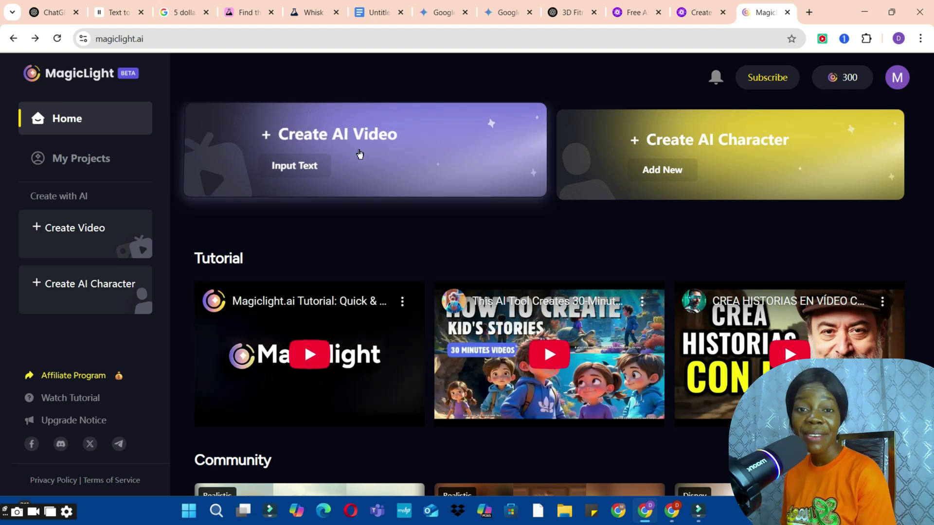
- Start a new AI video, compare Basic and Smart Script, then switch to the prompt document
click(375, 137)
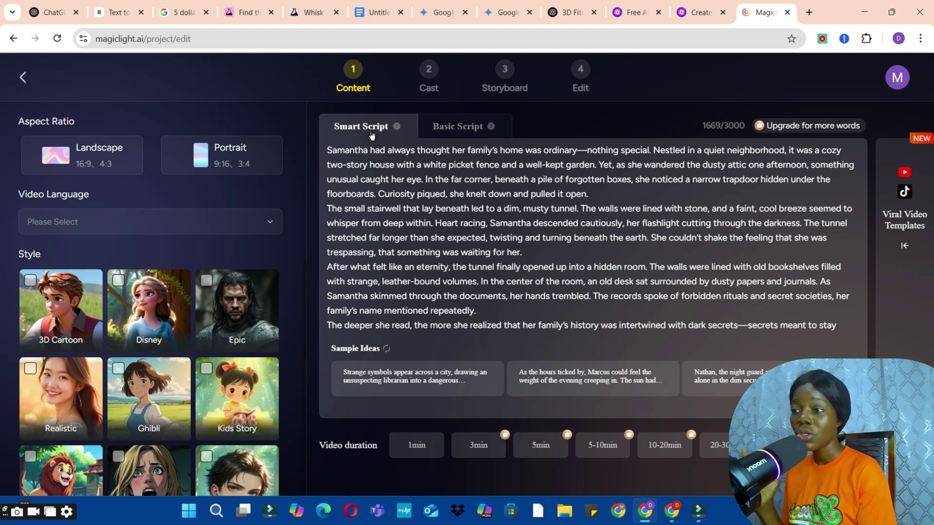
click(465, 129)
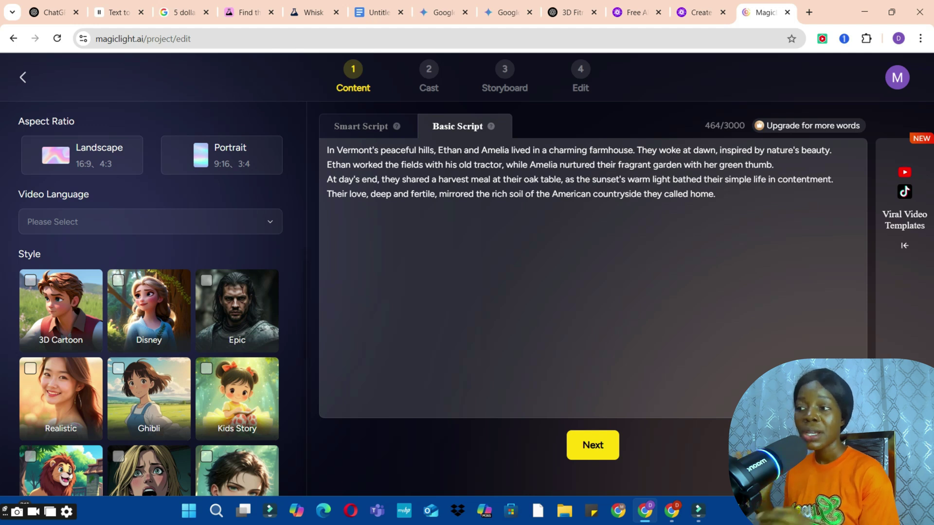
click(351, 129)
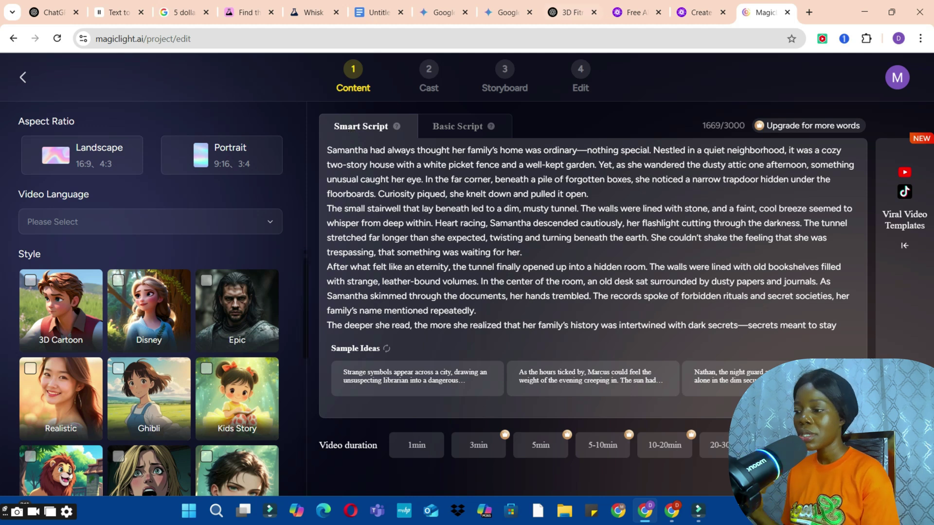
click(358, 10)
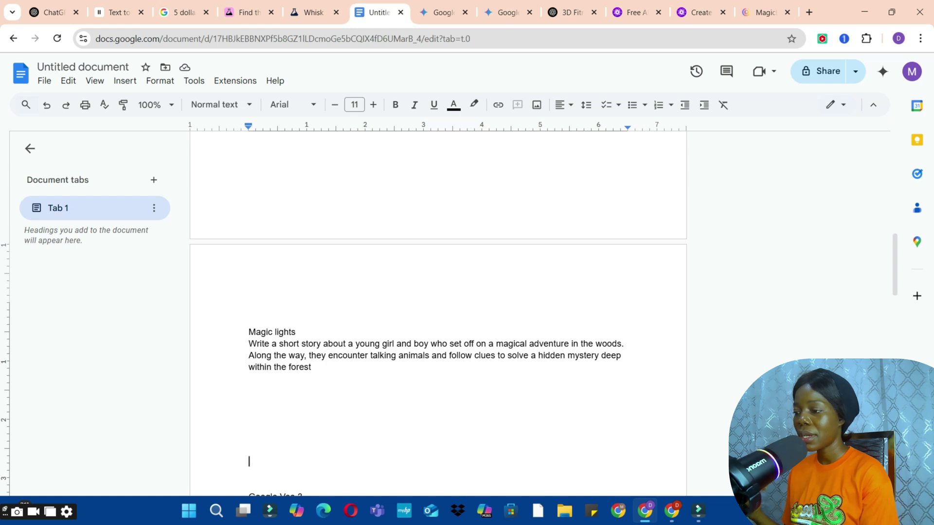
- Paste the story prompt from the document into ChatGPT and send it
triple_click(312, 368)
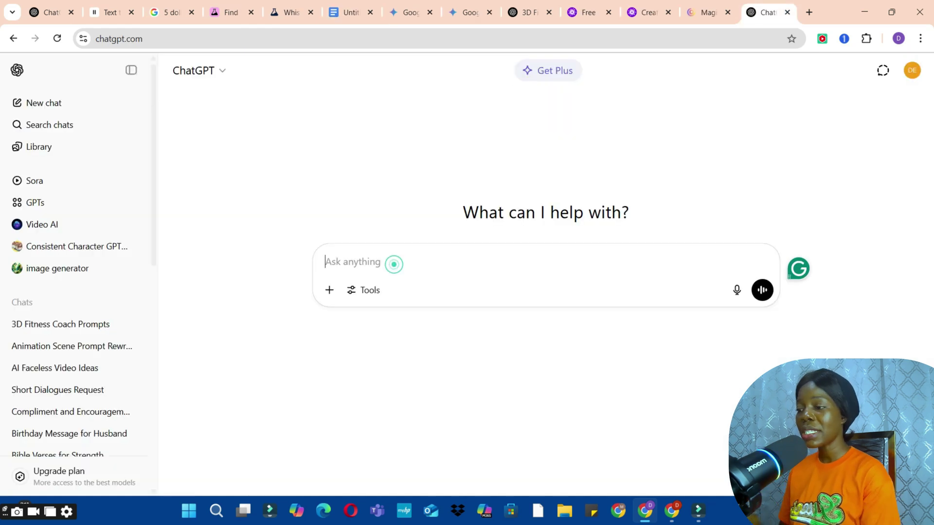
text(Write a short story about a young girl and boy who set off on a magical adventure in the woods. Along the way, they encounter talking animals and follow clues to solve a hidden mystery deep within the forest)
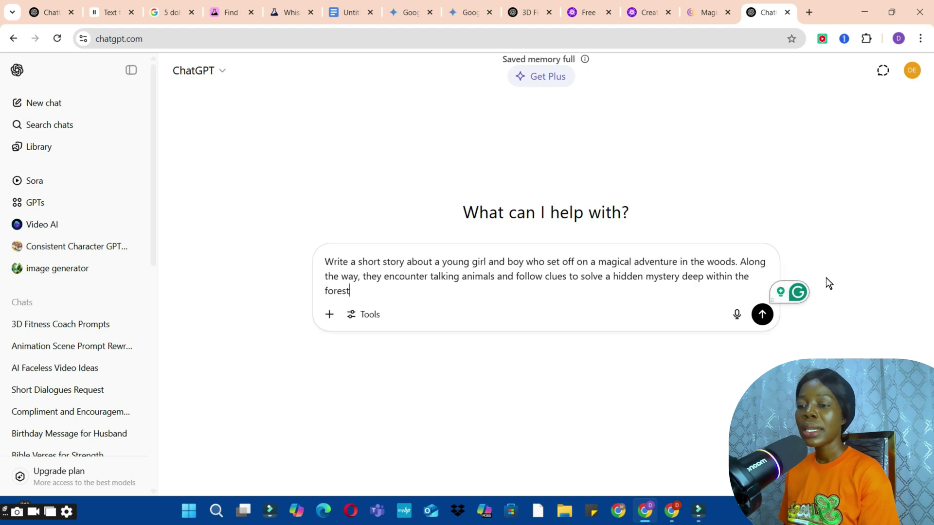
click(762, 315)
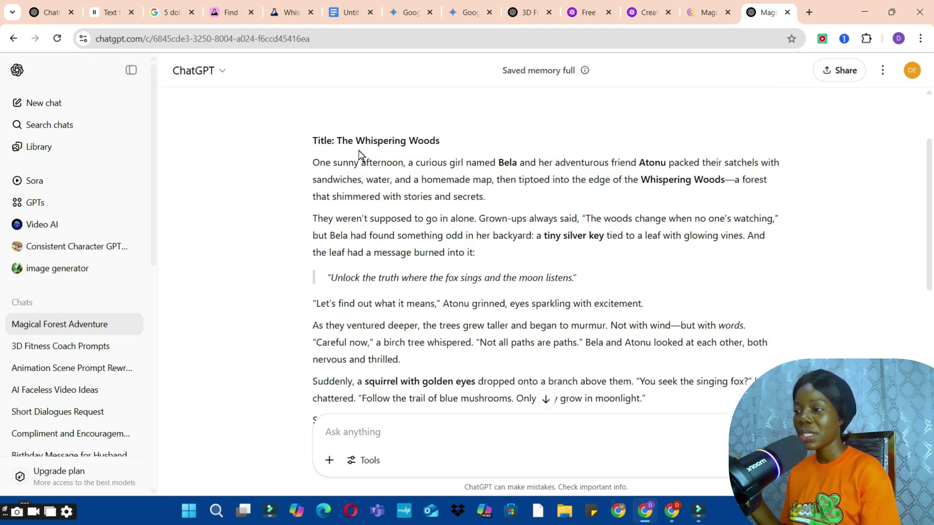
- Copy ChatGPT's 'The Whispering Woods' story and return to the MagicLight project
scroll(584, 225, down, 10)
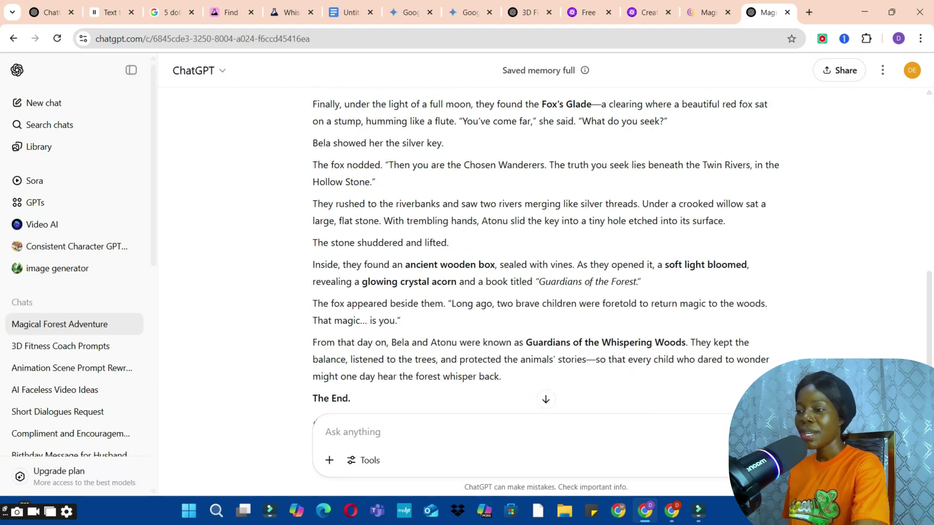
scroll(545, 243, up, 15)
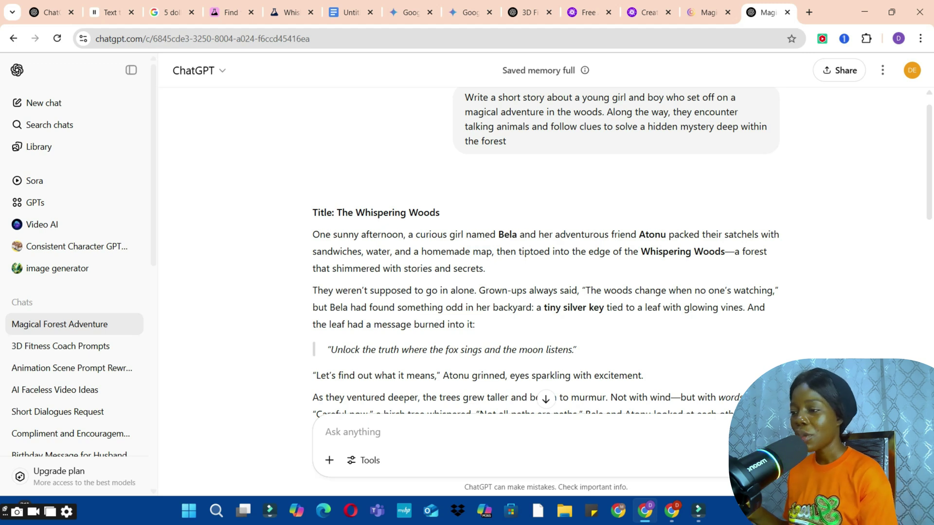
drag(312, 213, 354, 361)
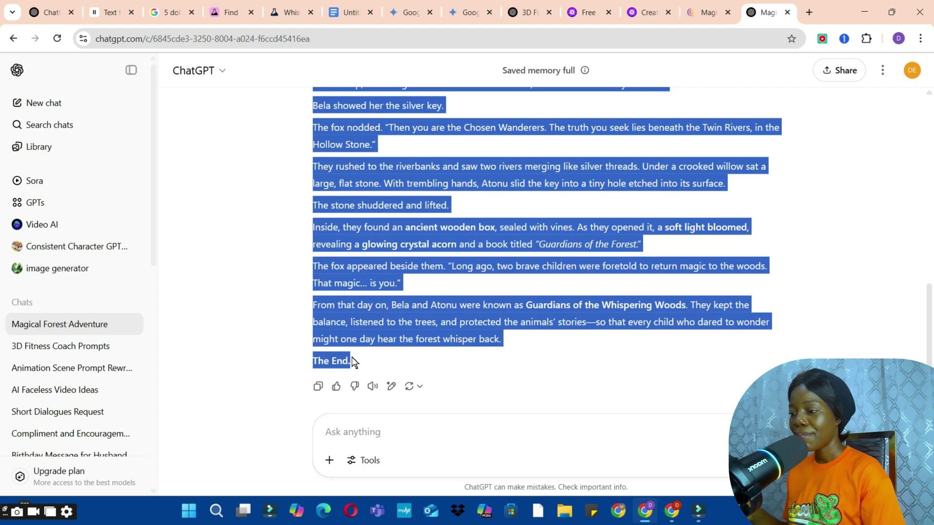
right_click(338, 325)
click(366, 334)
key(ctrl+shift+Tab)
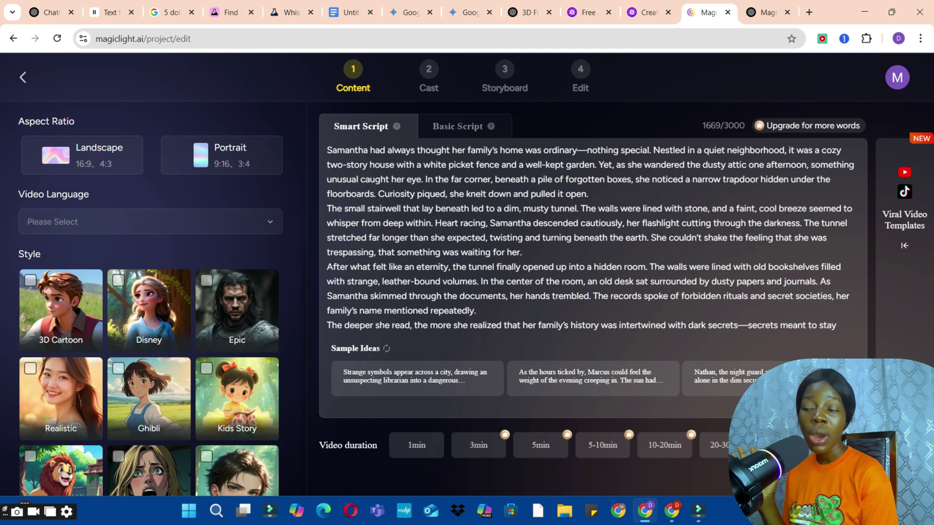
- Replace the old Vermont basic script with the Whispering Woods story (2636/3000 characters)
click(354, 128)
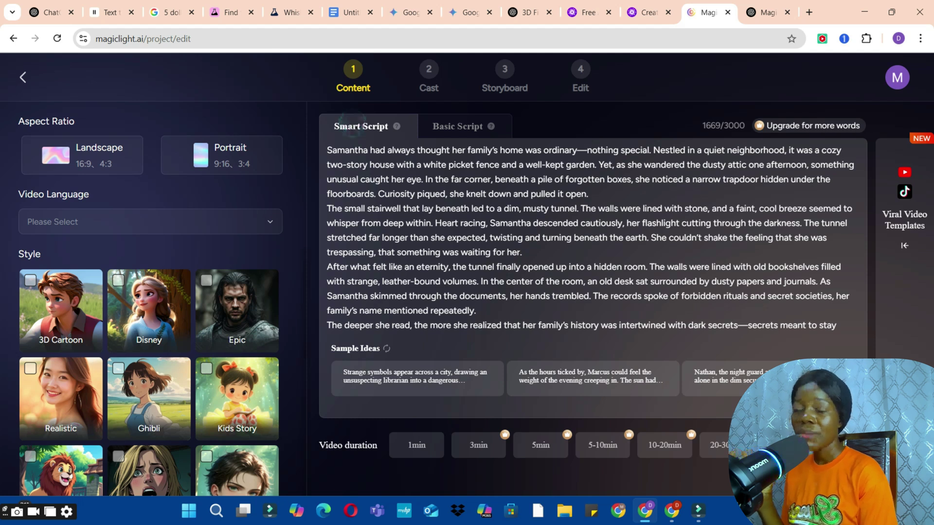
click(467, 128)
click(352, 127)
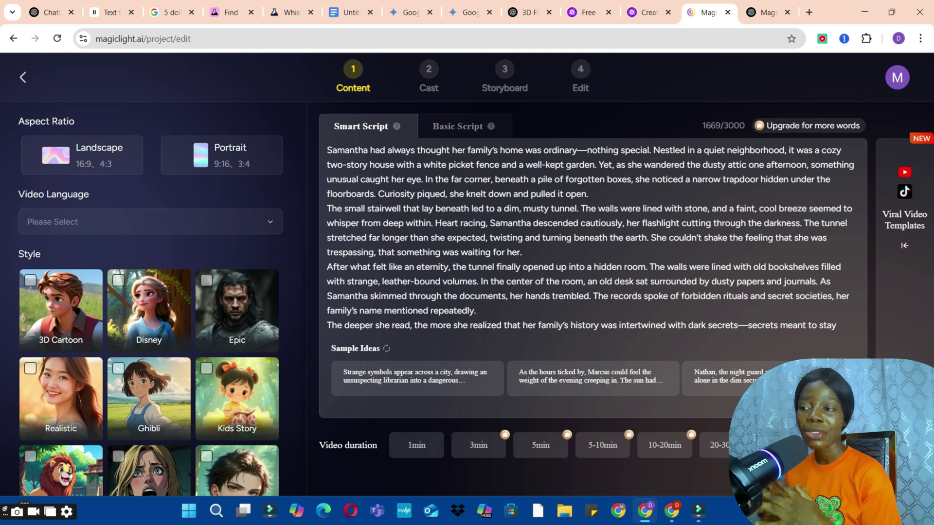
click(510, 267)
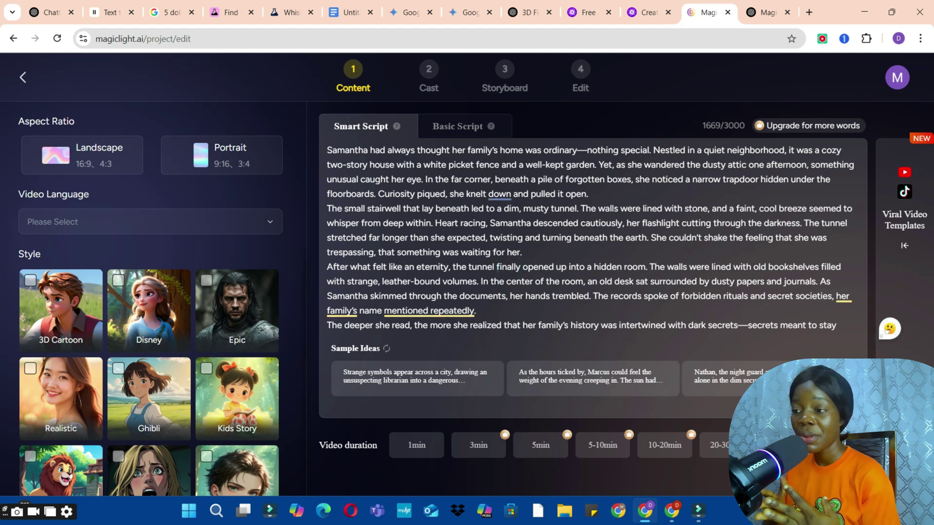
click(453, 128)
click(474, 181)
key(ctrl+a)
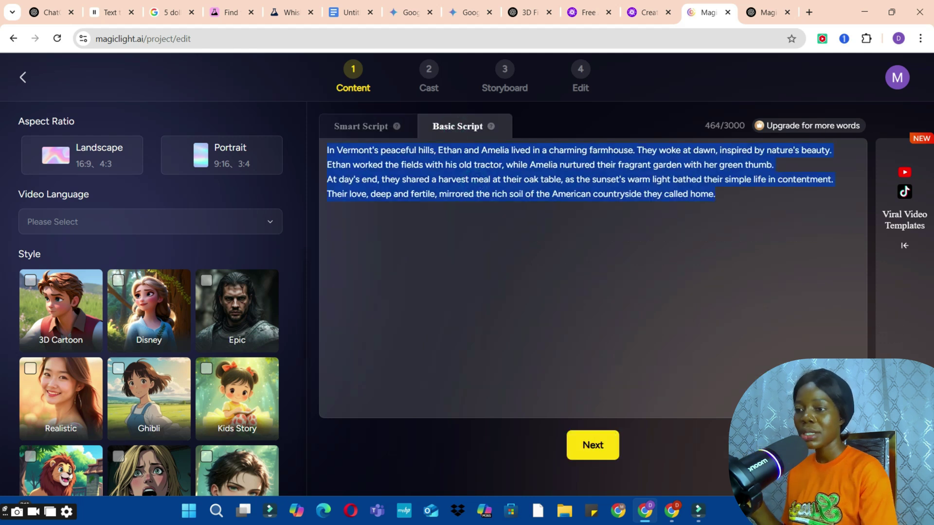
key(BackSpace)
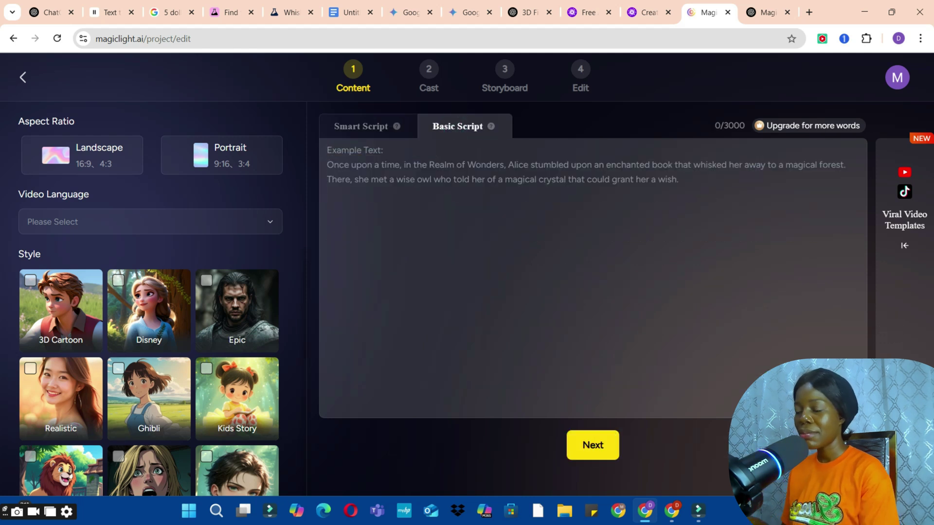
key(ctrl+v)
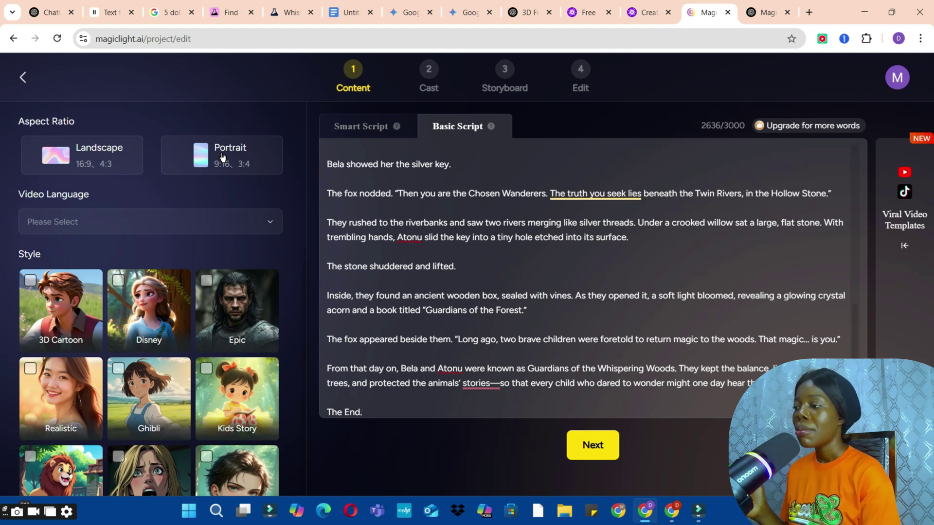
- Set the video to landscape aspect ratio with English as the video language
click(81, 158)
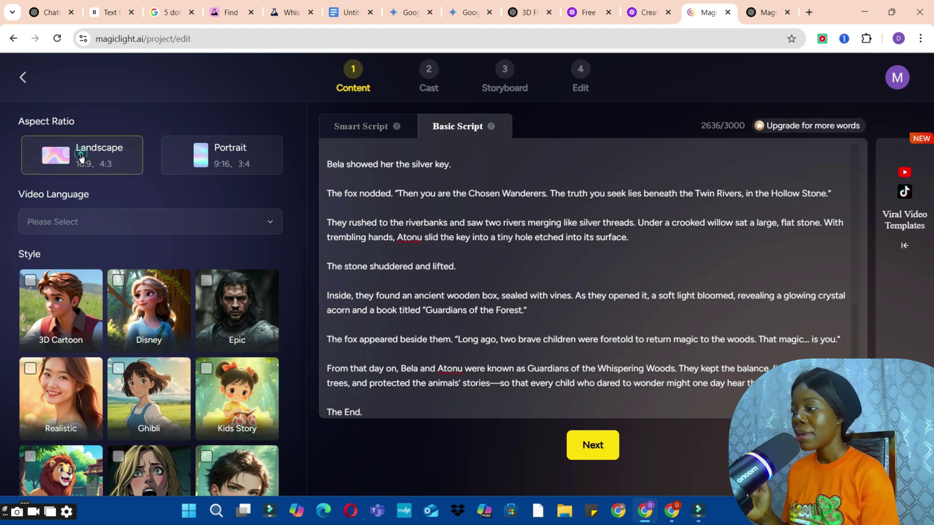
click(82, 225)
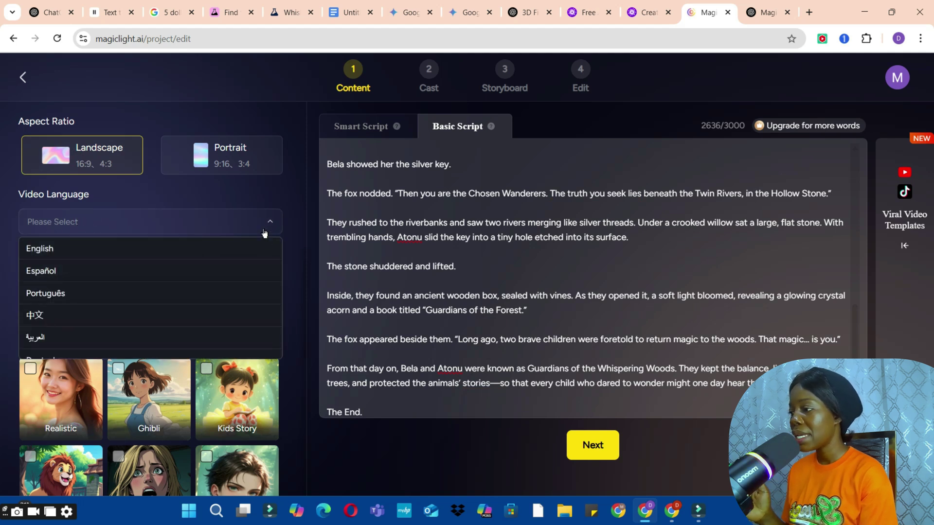
click(65, 251)
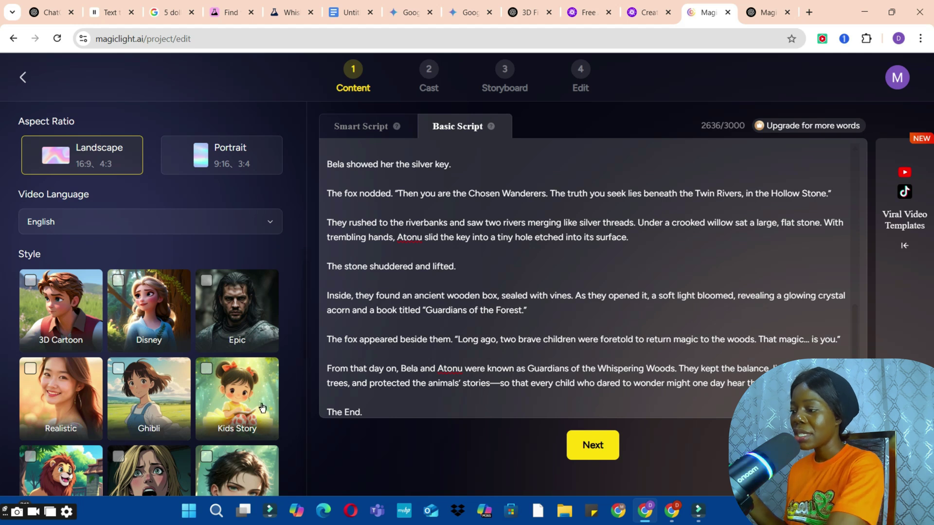
- Choose the Disney visual style and break the script into 23 shots
scroll(149, 370, down, 10)
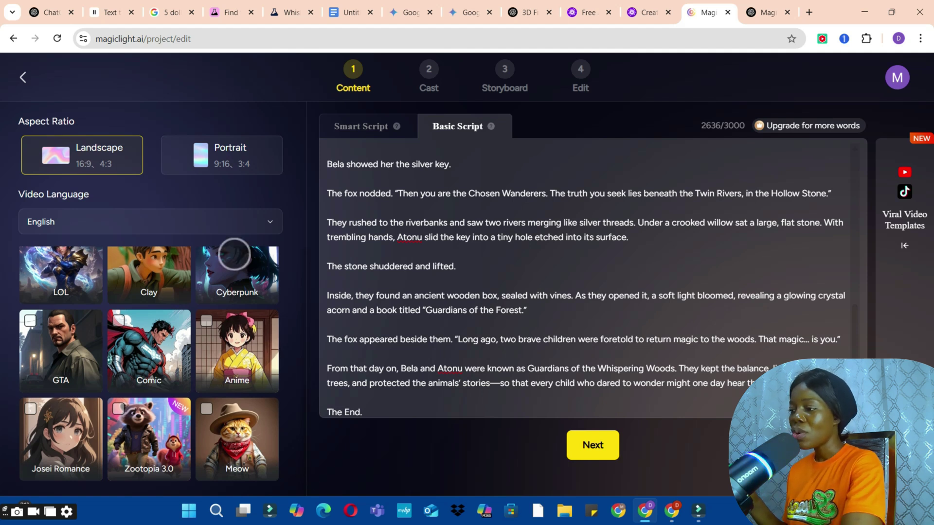
scroll(238, 479, up, 5)
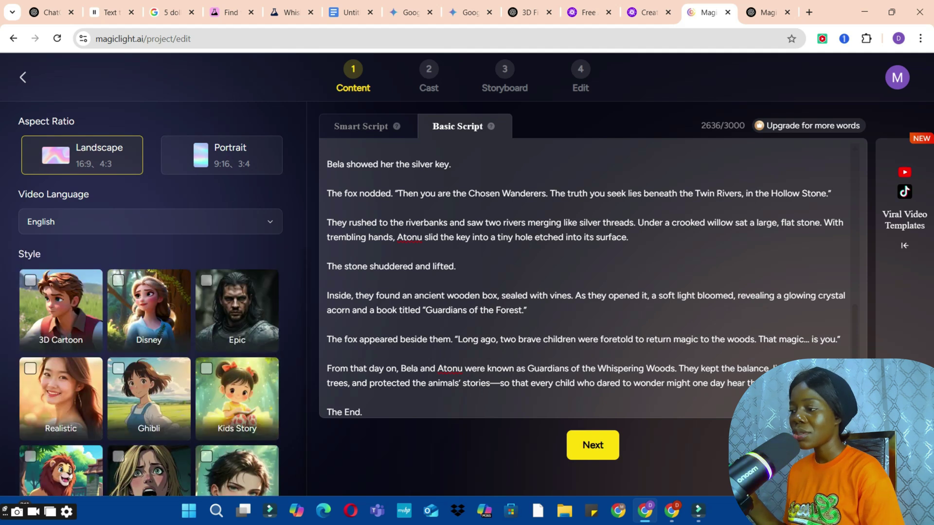
click(148, 296)
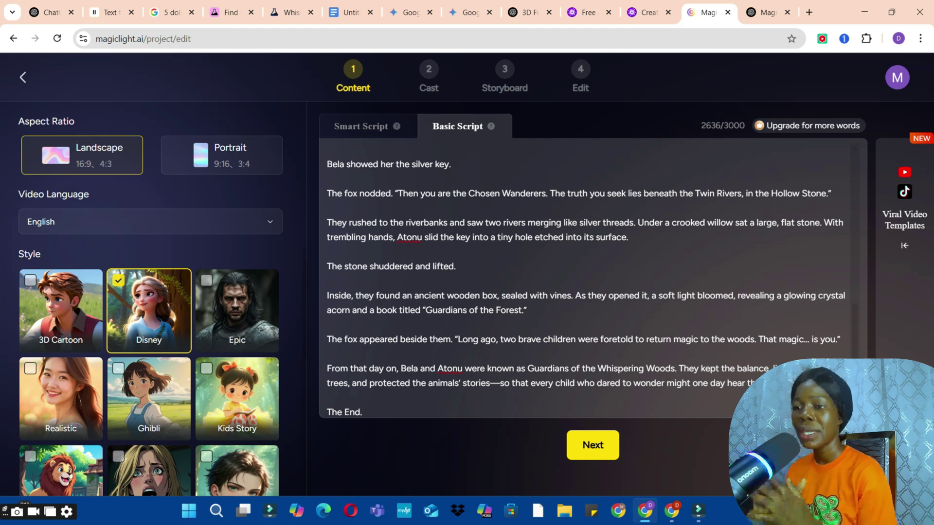
click(592, 446)
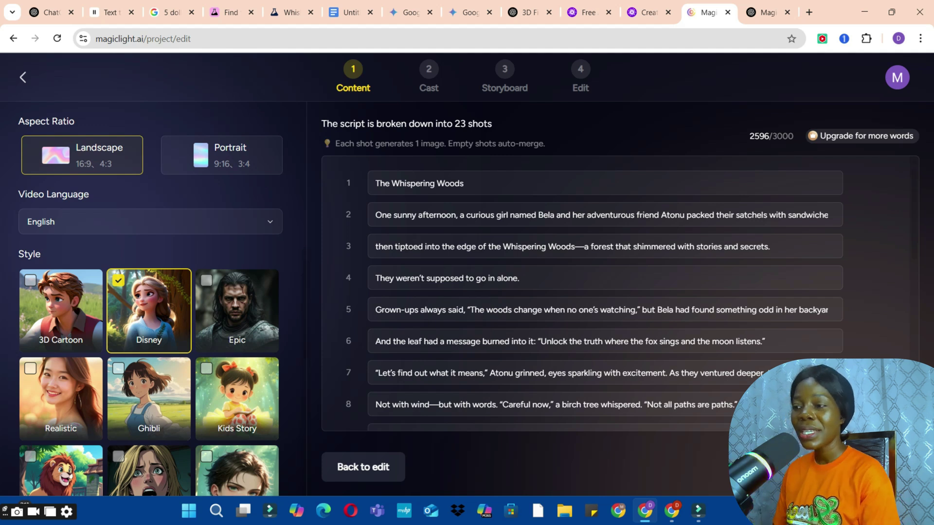
- Review the 23-shot breakdown, reading the text of shots 1, 2, 4 and 7
scroll(585, 445, down, 1)
click(519, 261)
click(778, 198)
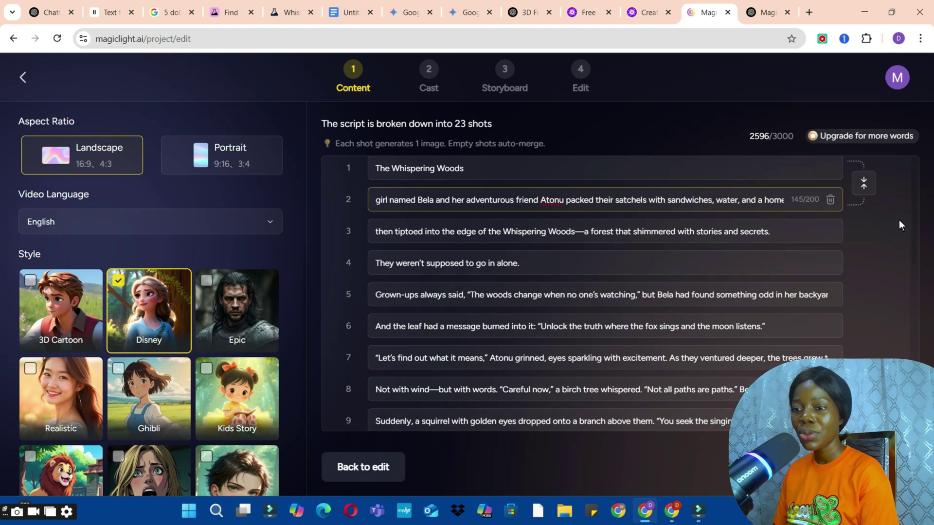
scroll(879, 181, up, 1)
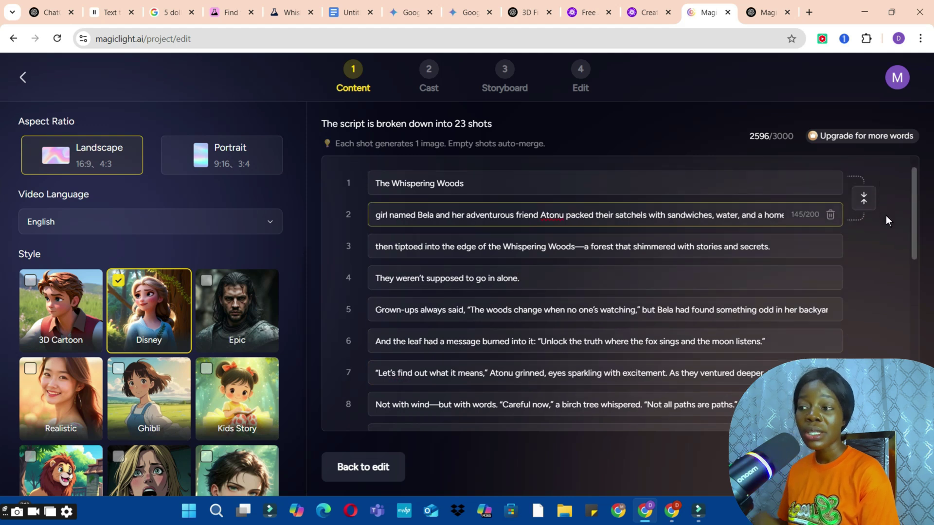
scroll(896, 258, down, 10)
scroll(892, 253, up, 6)
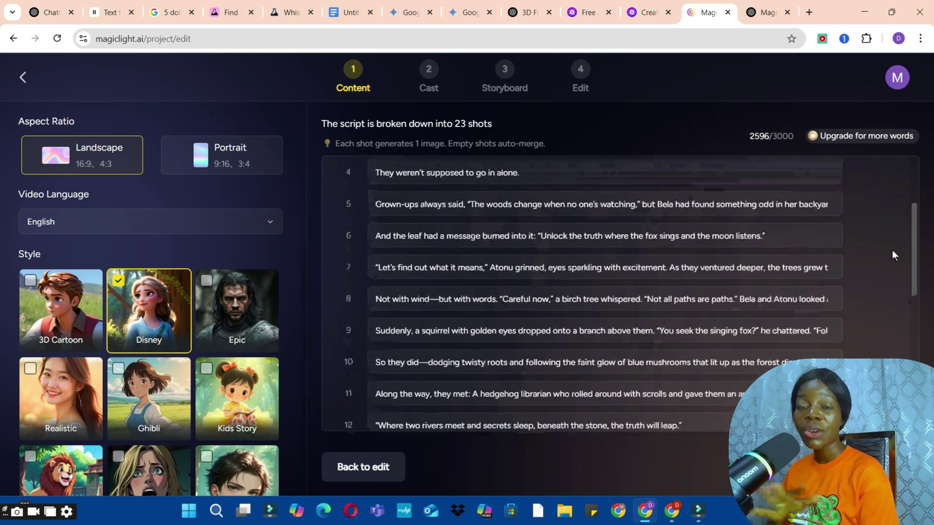
scroll(911, 319, down, 6)
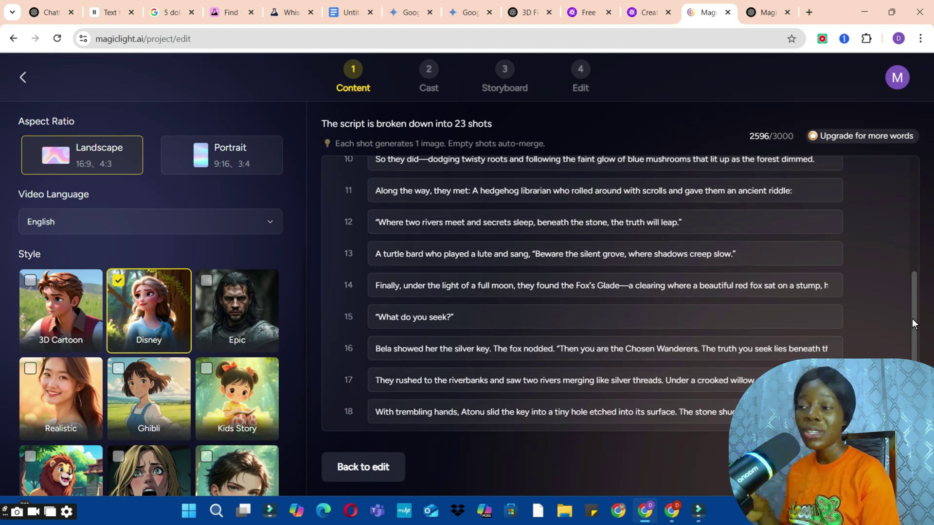
scroll(899, 243, up, 10)
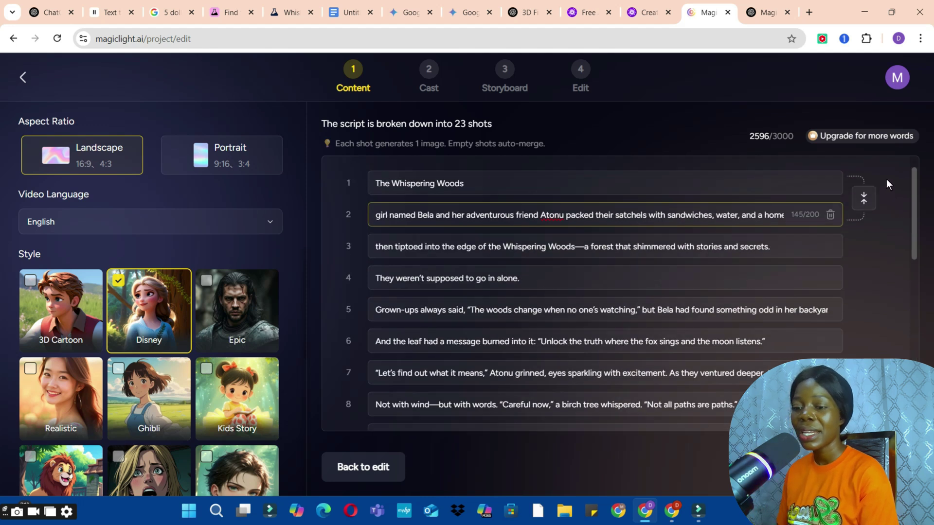
click(886, 180)
click(827, 373)
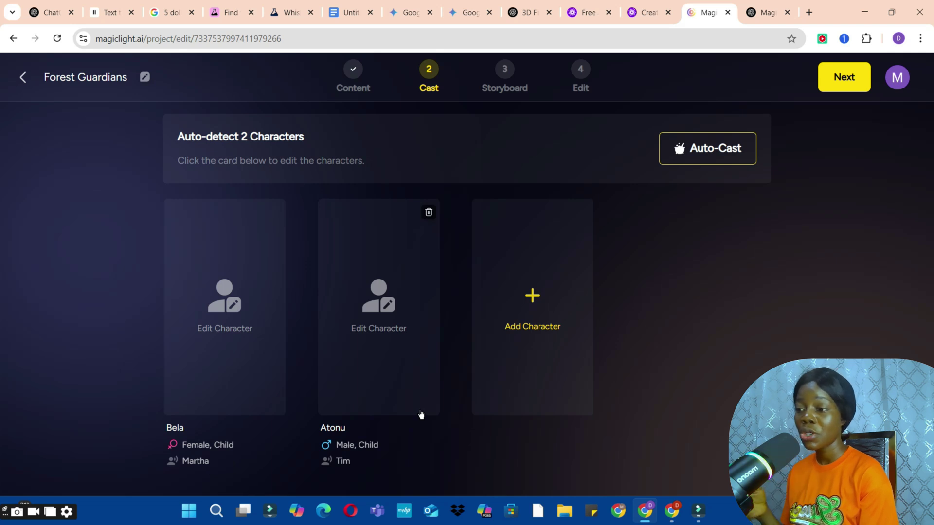
- Cast Bela as the library girl in an orange top, keeping Female and Child
click(534, 295)
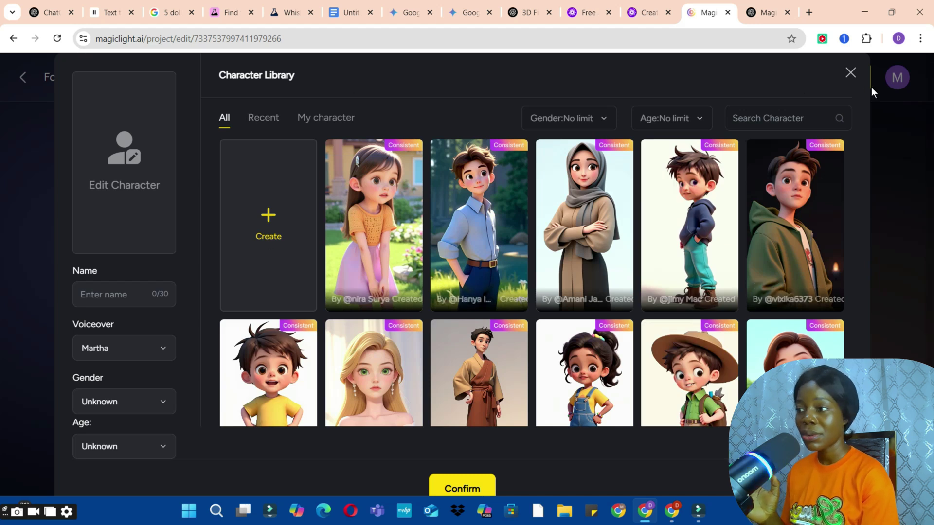
click(851, 73)
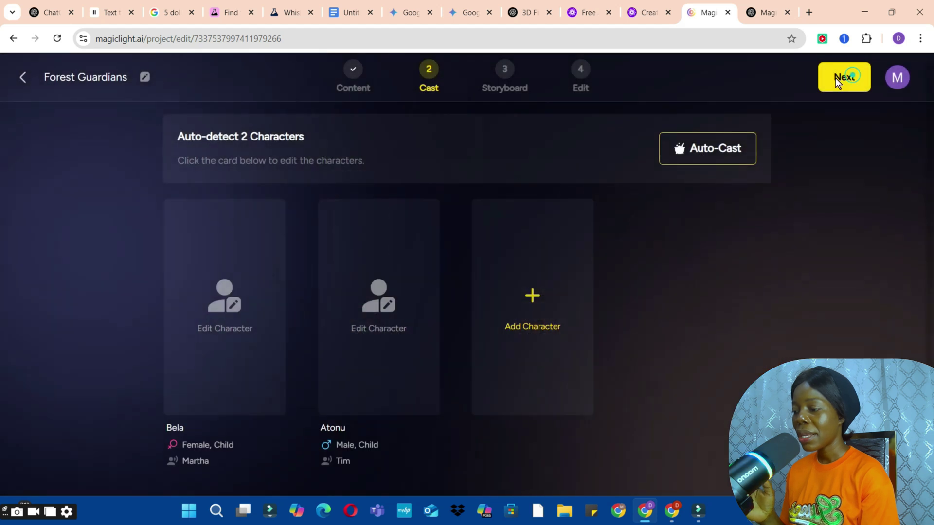
click(225, 325)
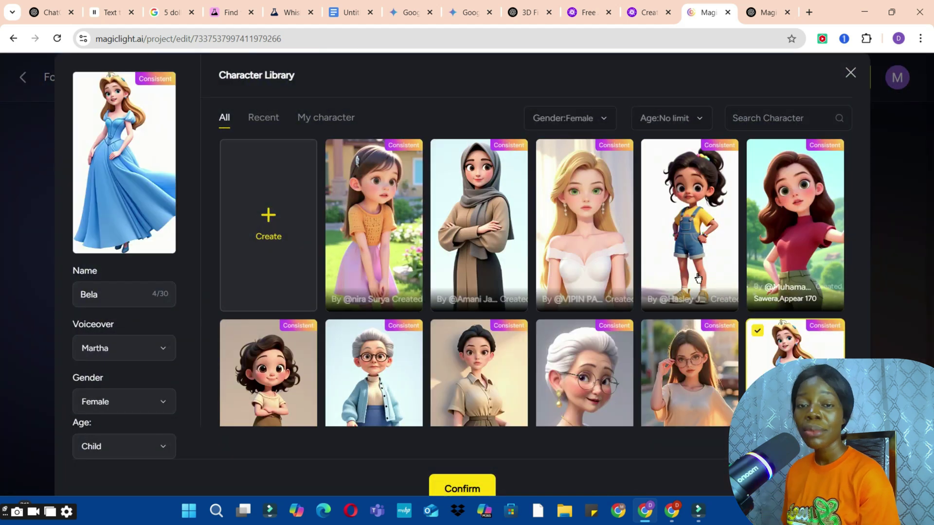
click(799, 219)
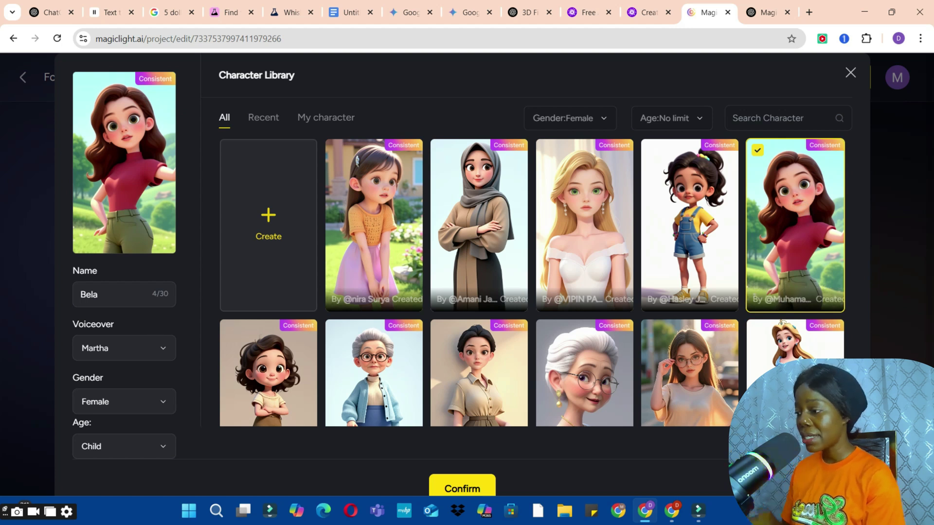
click(141, 404)
click(140, 403)
click(140, 447)
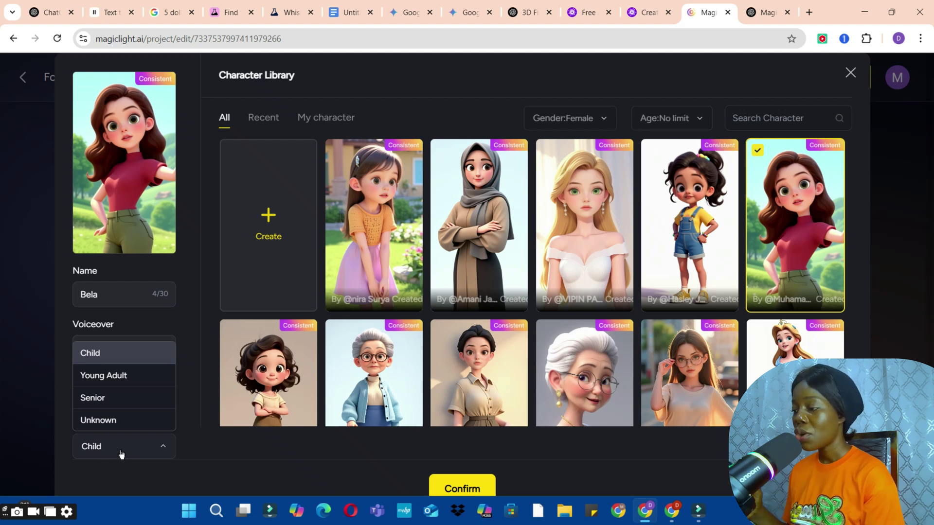
click(121, 450)
click(121, 450)
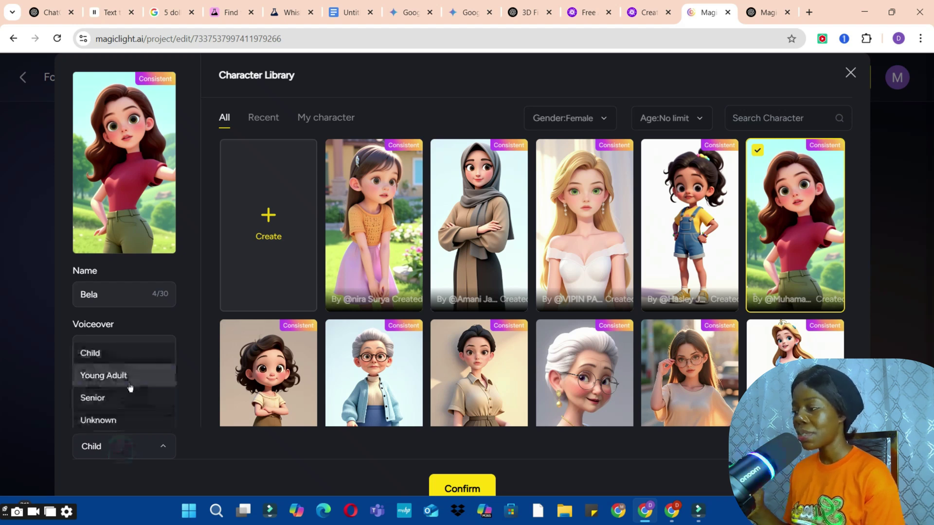
click(137, 460)
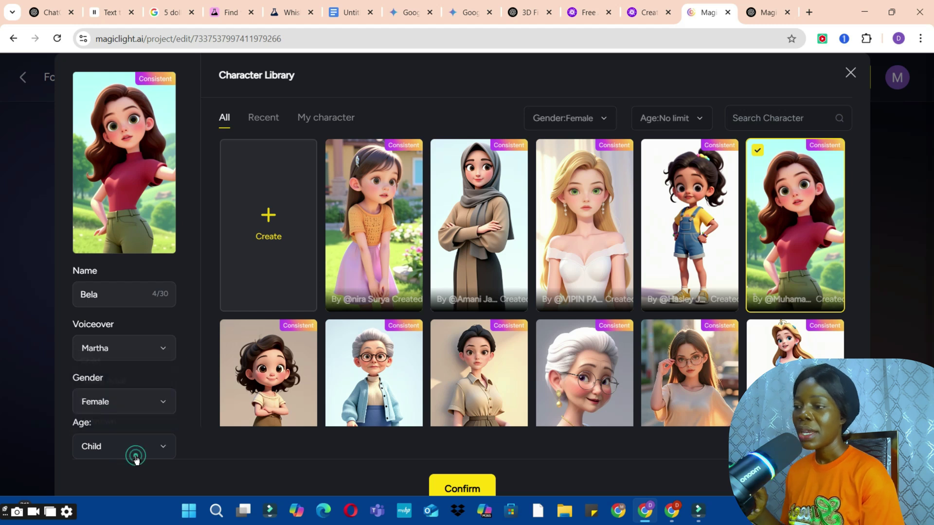
click(392, 235)
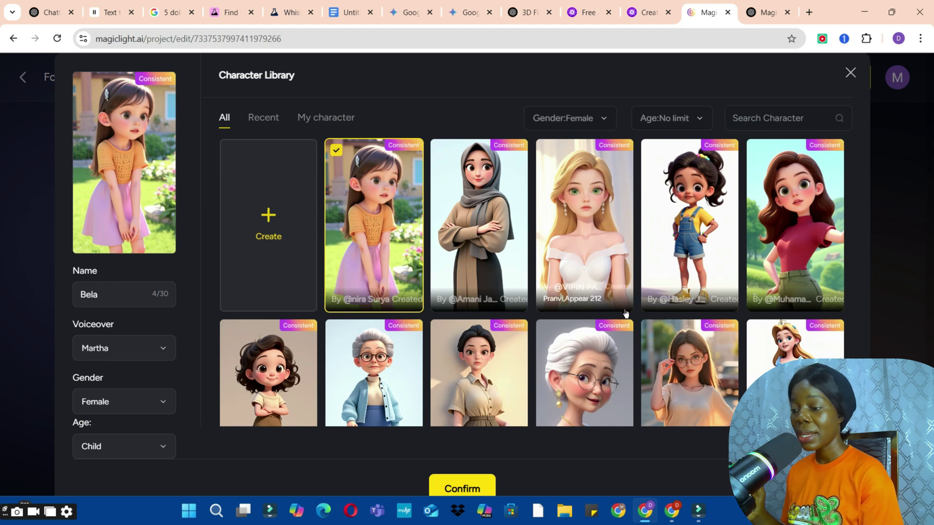
click(462, 488)
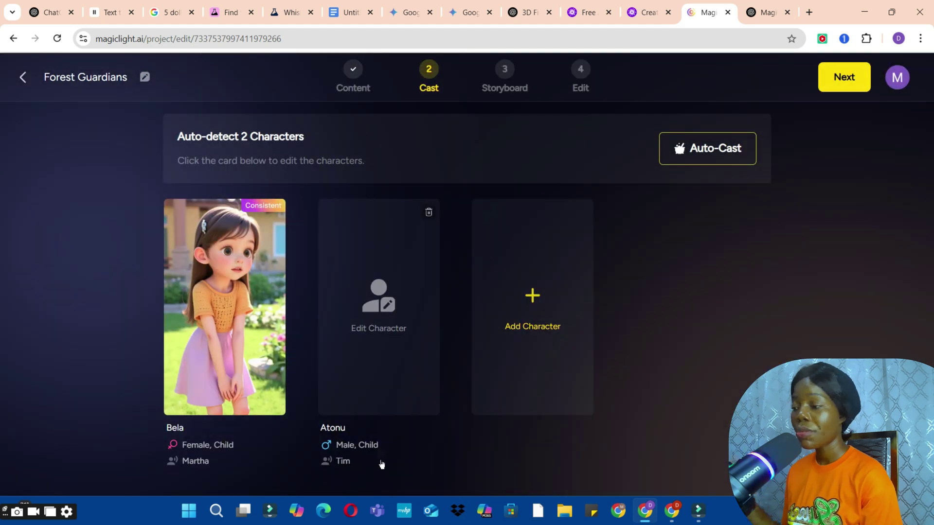
- Cast Atonu as the dark-haired boy in a black sweater, a male child voiced by Tim
click(374, 315)
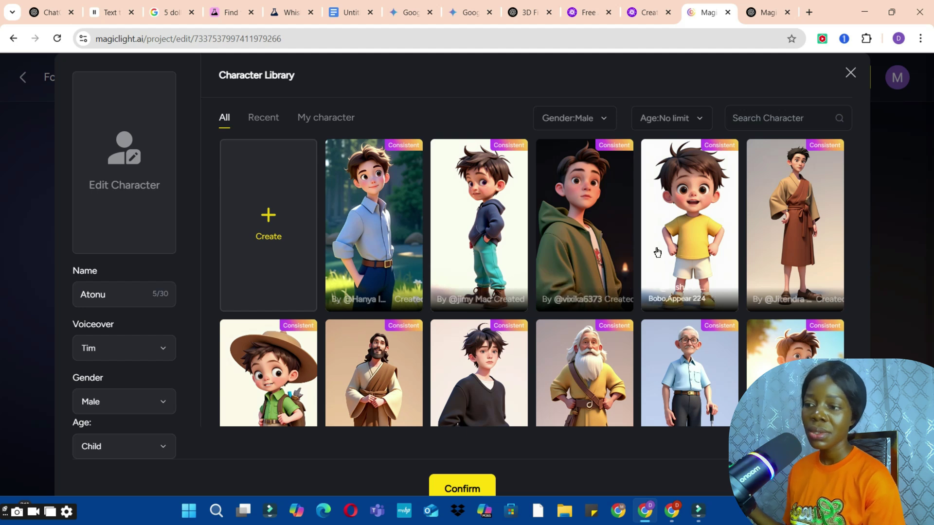
click(583, 228)
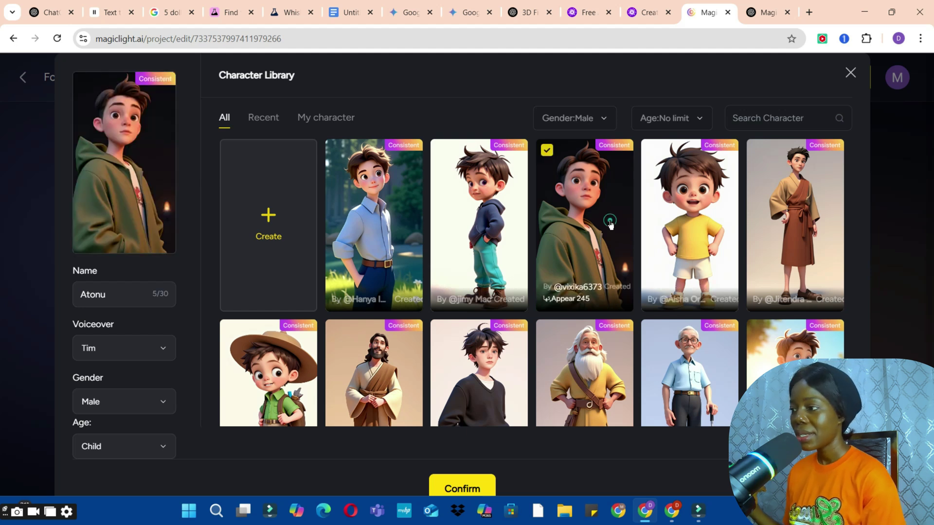
click(479, 374)
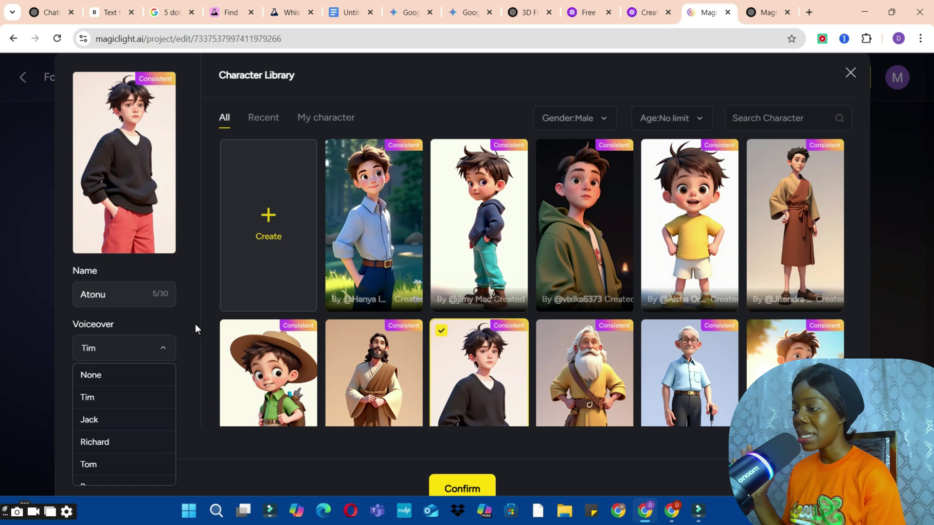
click(209, 328)
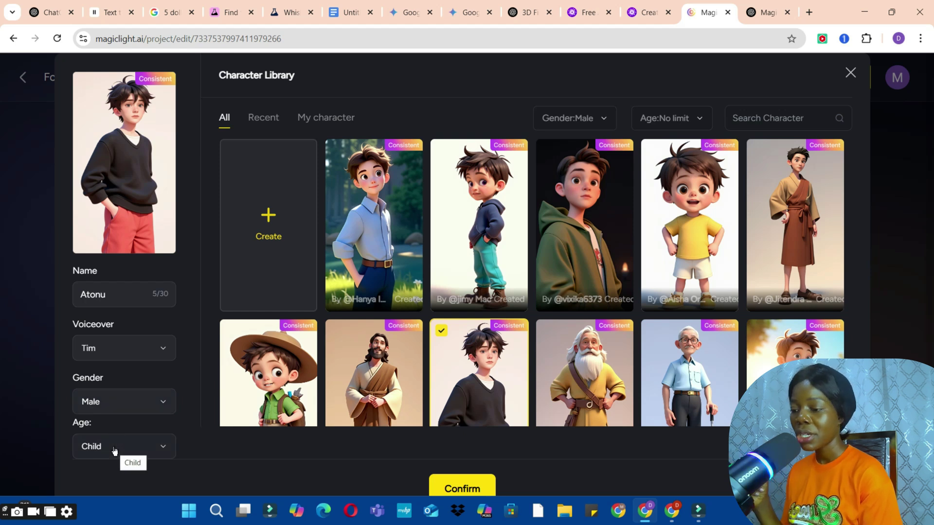
click(462, 487)
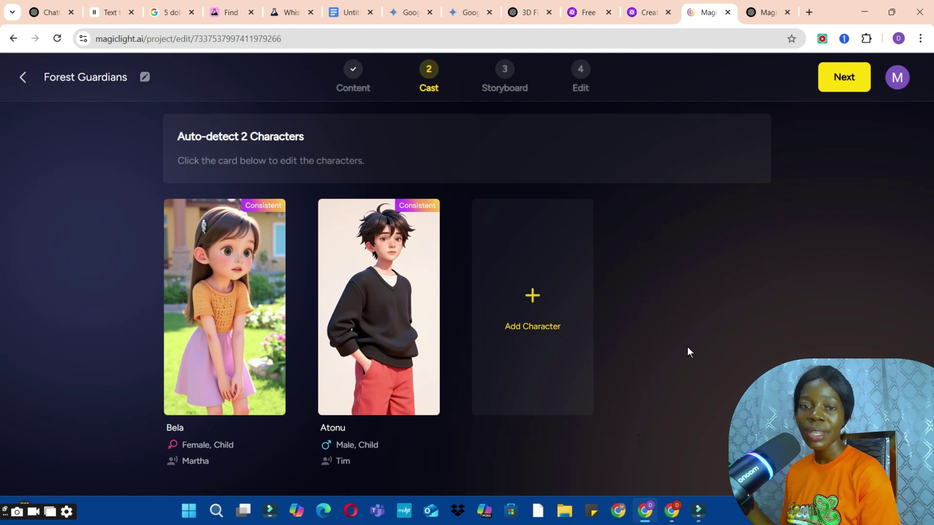
- Continue from Cast to generate the 23 Forest Guardians storyboard images
click(850, 77)
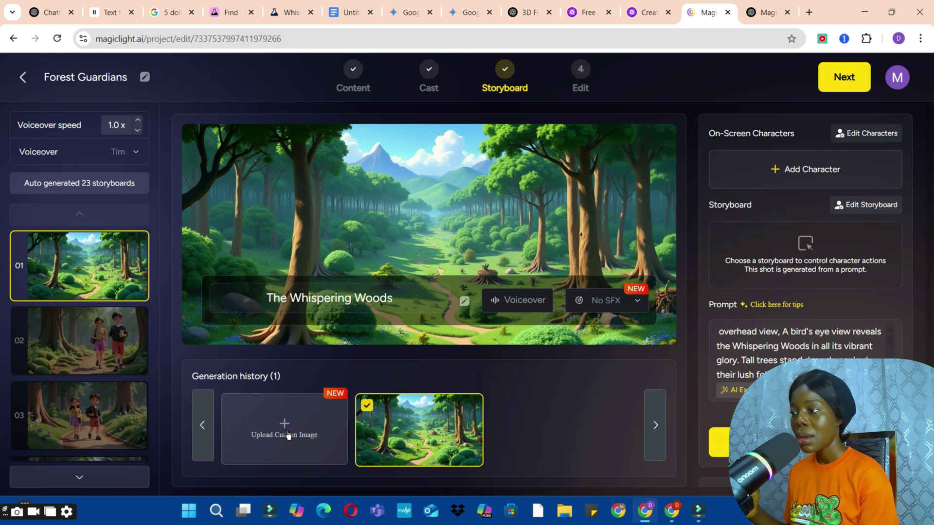
- Review storyboard scenes 02 and 03 and step onward to the next scene
scroll(288, 435, down, 5)
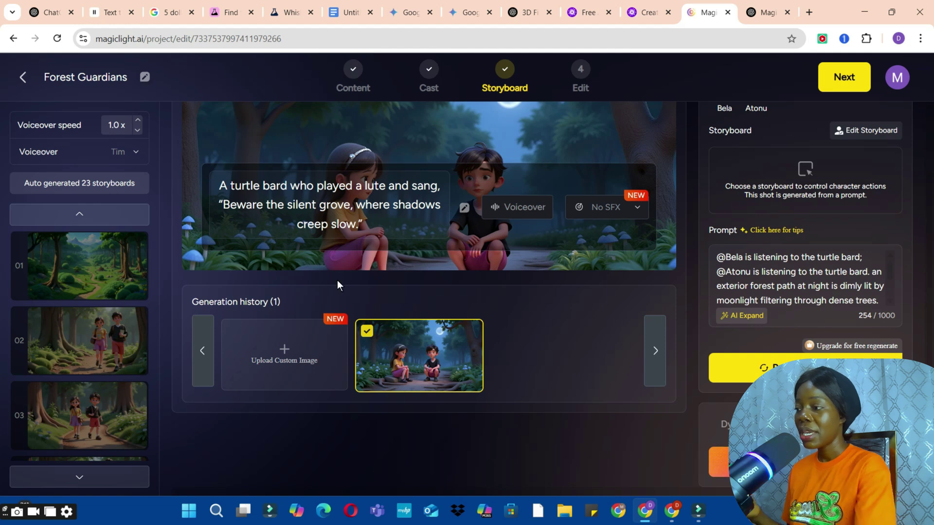
click(53, 359)
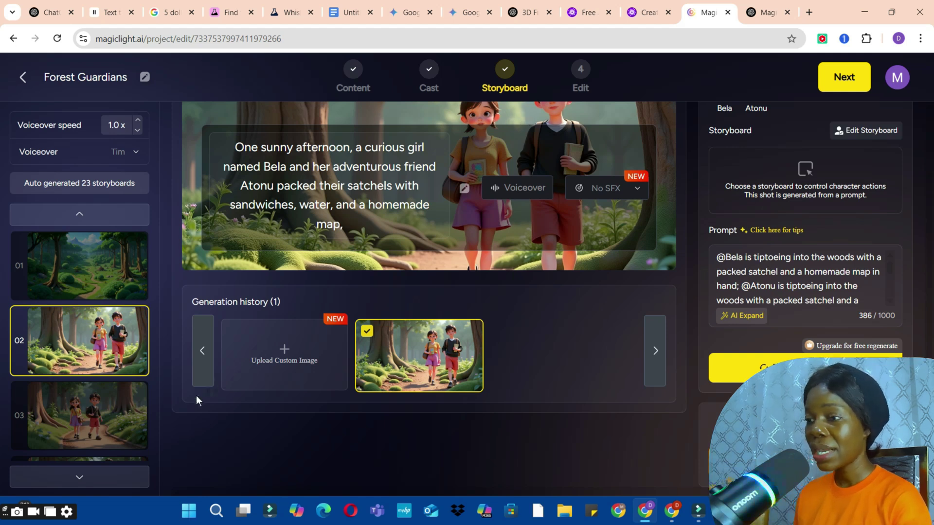
click(110, 411)
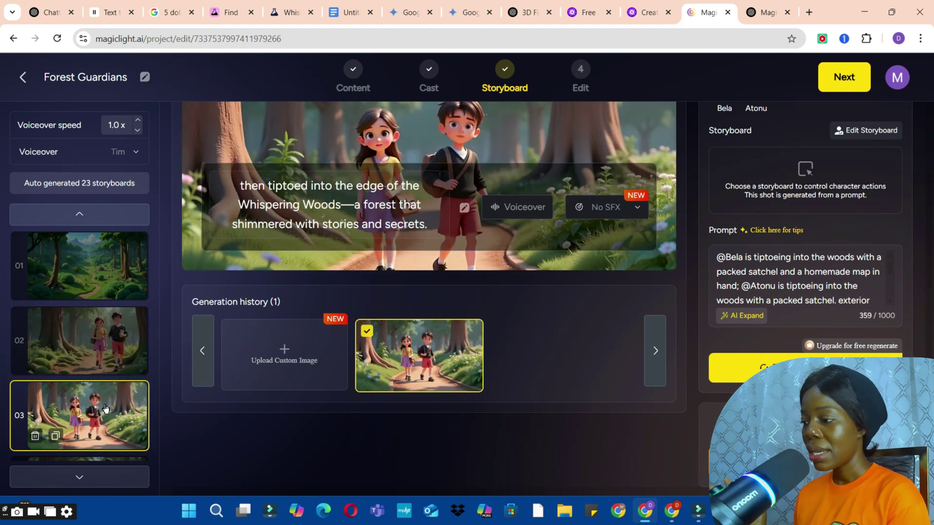
click(77, 478)
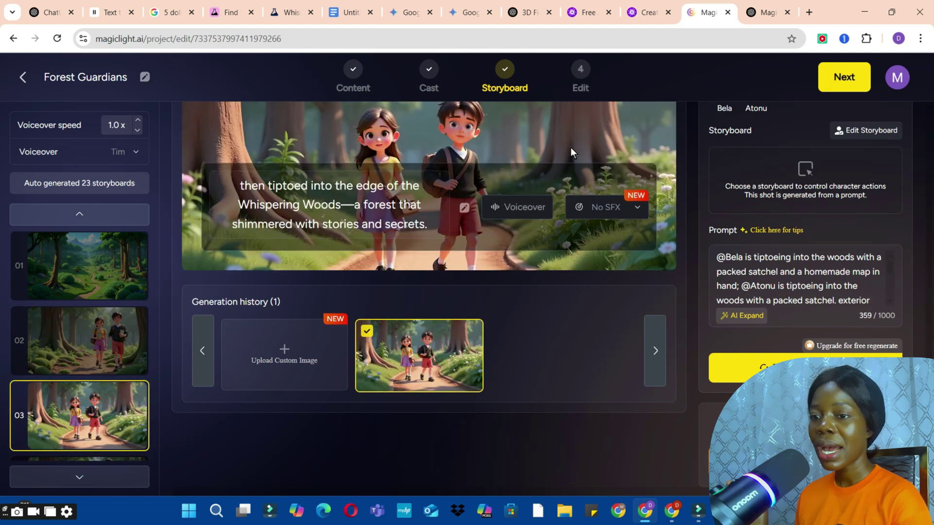
- Advance through the remaining scenes to The End and finish the storyboard step
scroll(929, 277, up, 2)
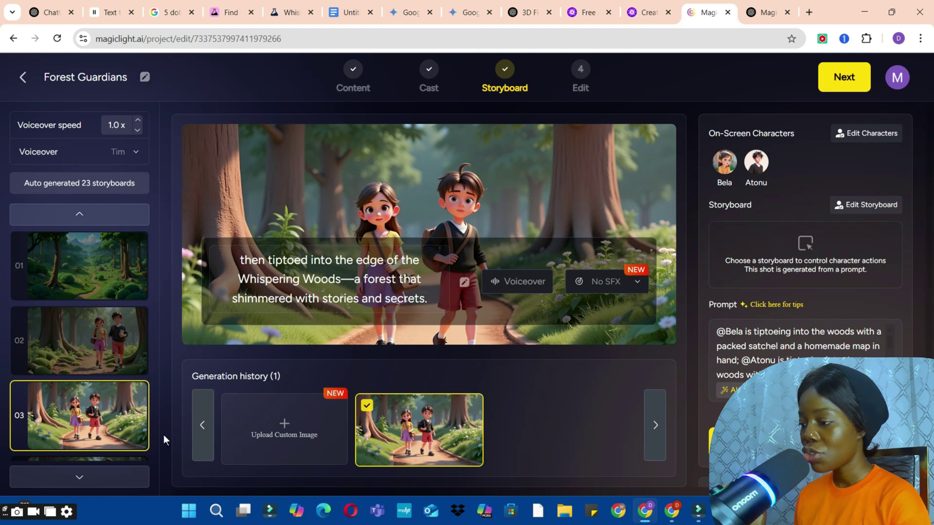
click(95, 487)
click(95, 486)
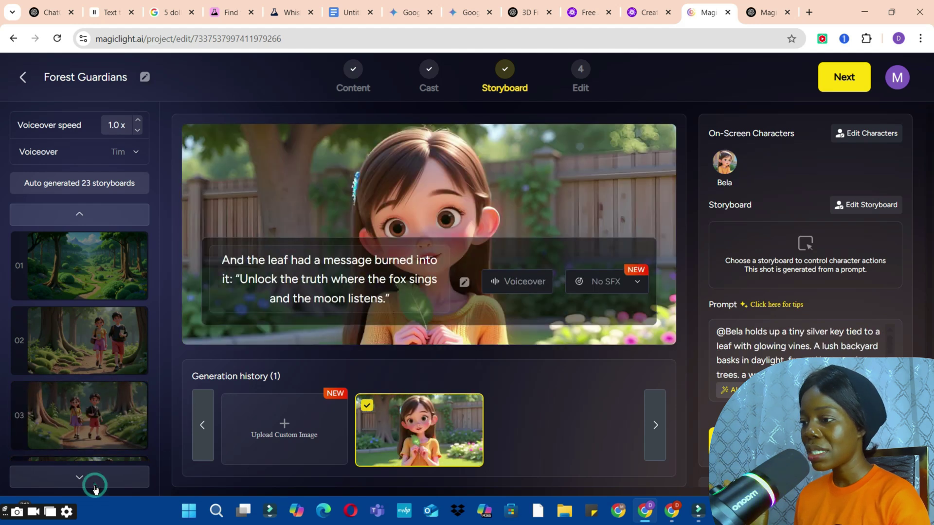
click(95, 486)
click(94, 487)
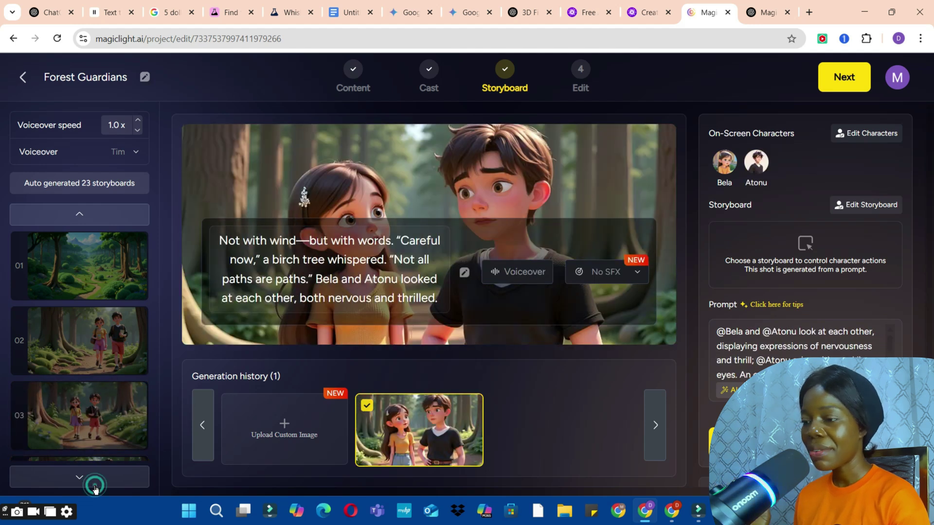
click(95, 487)
click(94, 485)
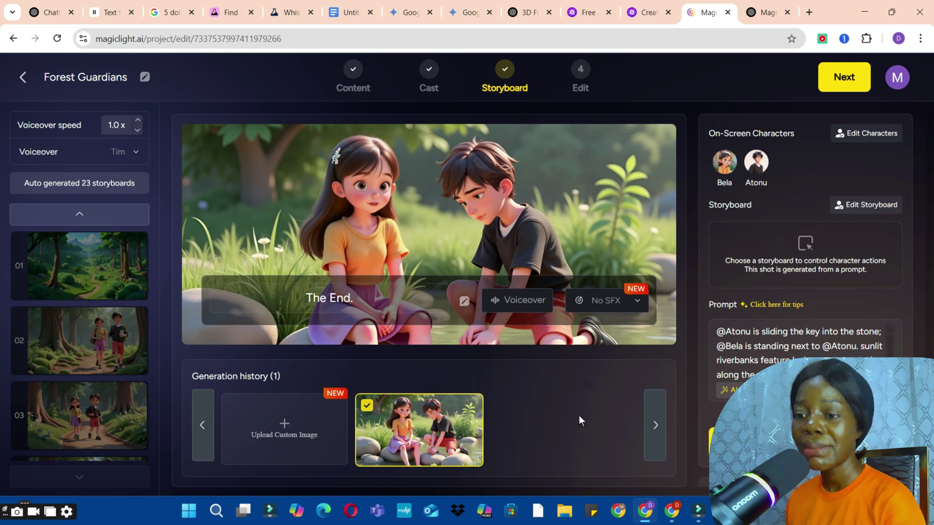
click(845, 85)
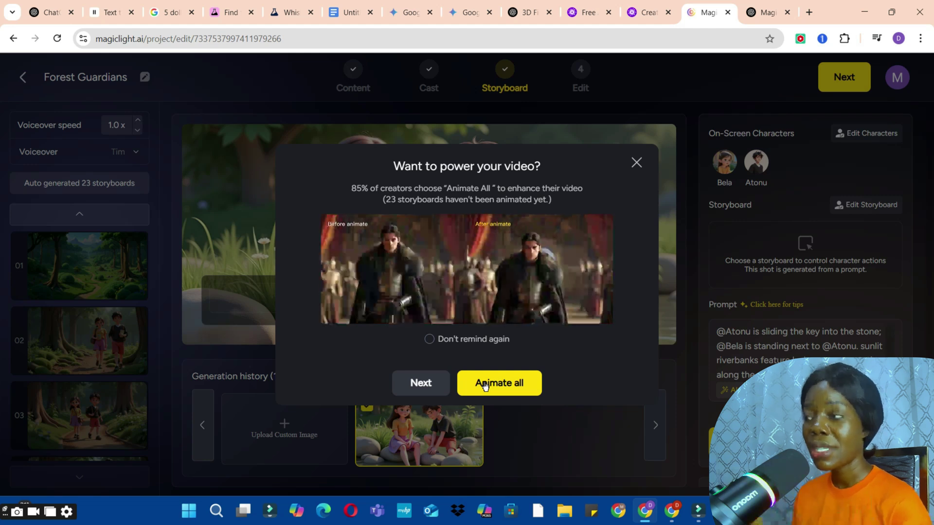
- Skip animating, compare cover title styles, settle on plain white bold, and generate the video
click(425, 382)
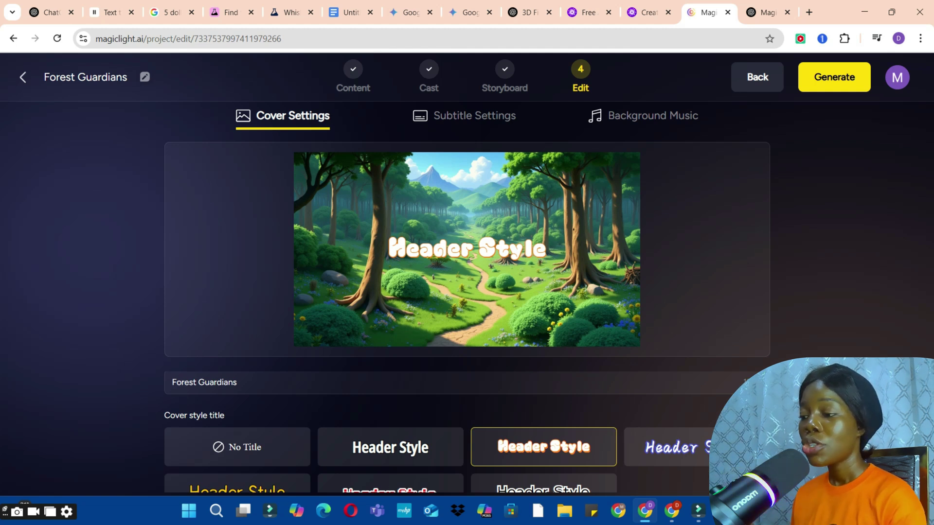
click(248, 301)
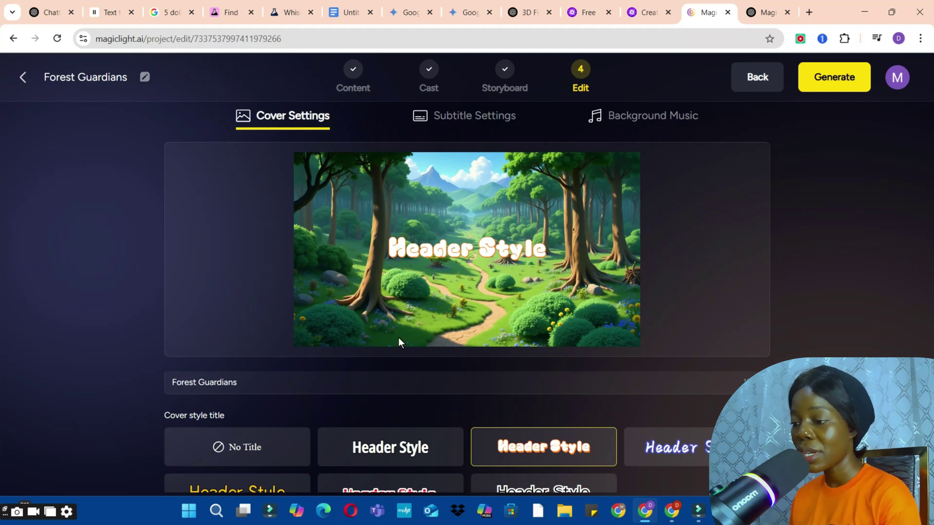
click(400, 451)
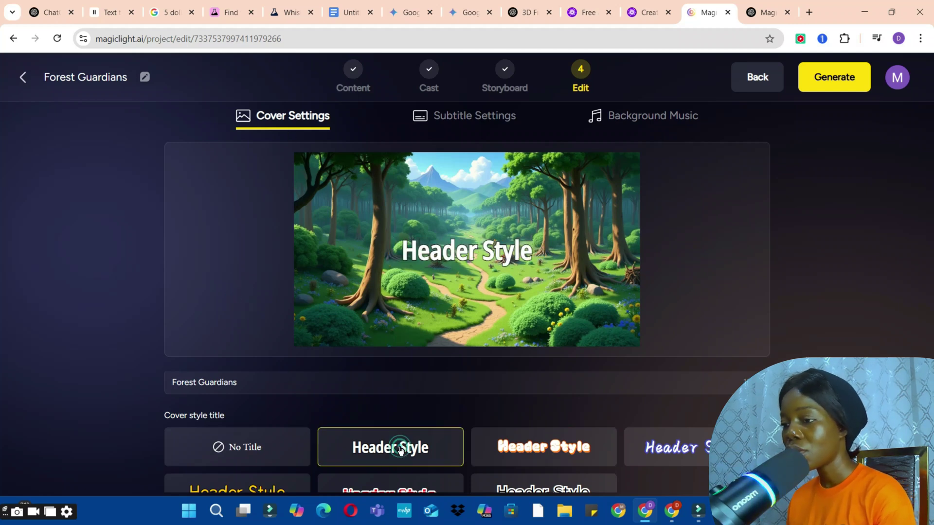
click(652, 451)
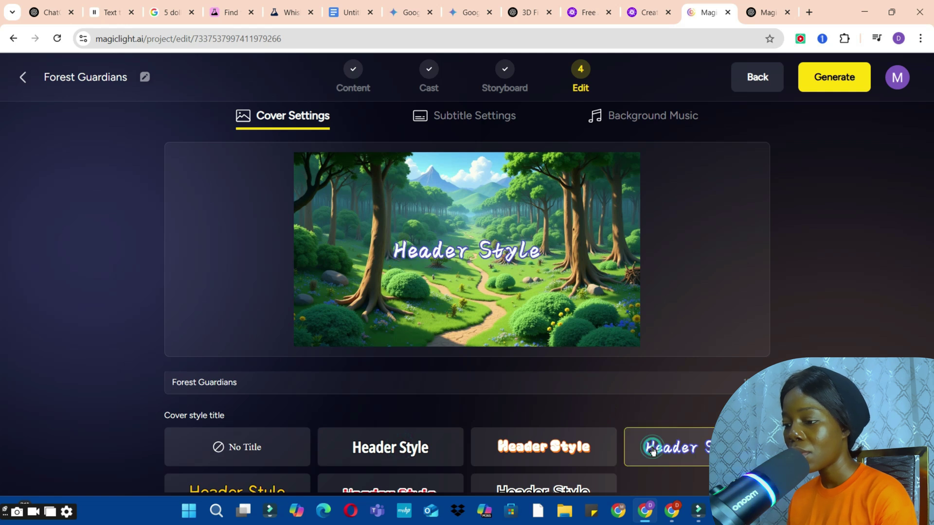
click(371, 481)
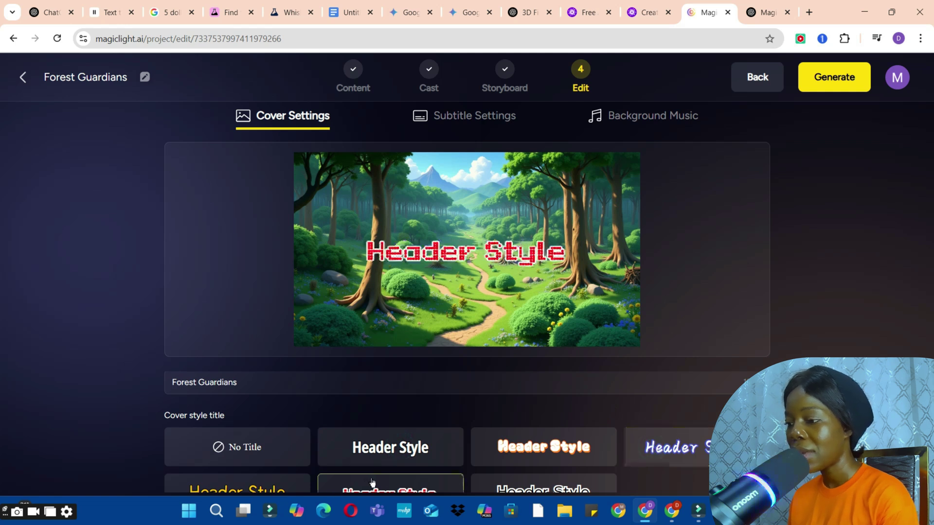
click(247, 491)
click(393, 437)
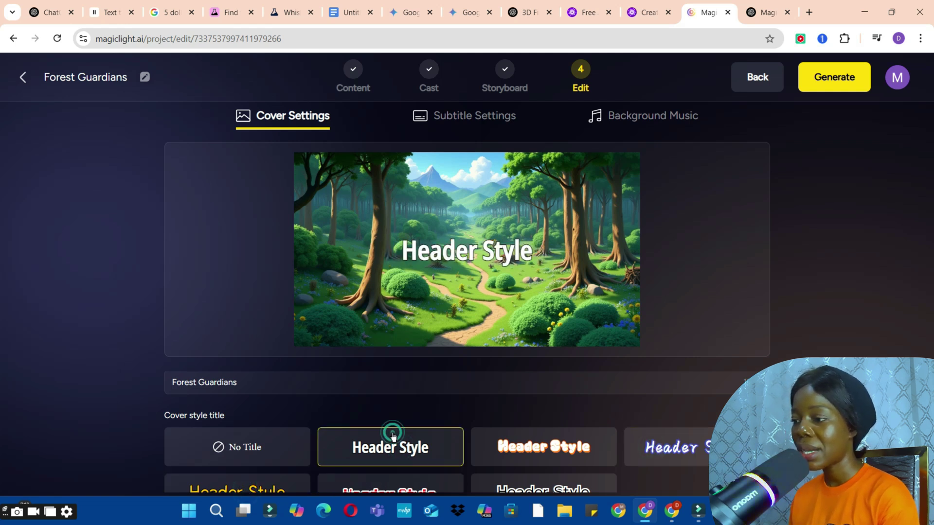
click(824, 80)
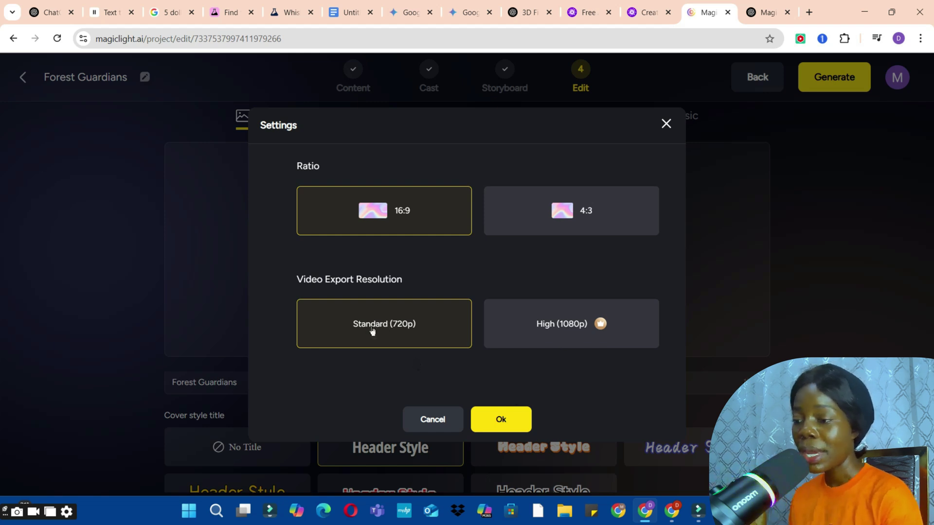
- Confirm 16:9 ratio at Standard (720p) and generate the Forest Guardians video
click(486, 419)
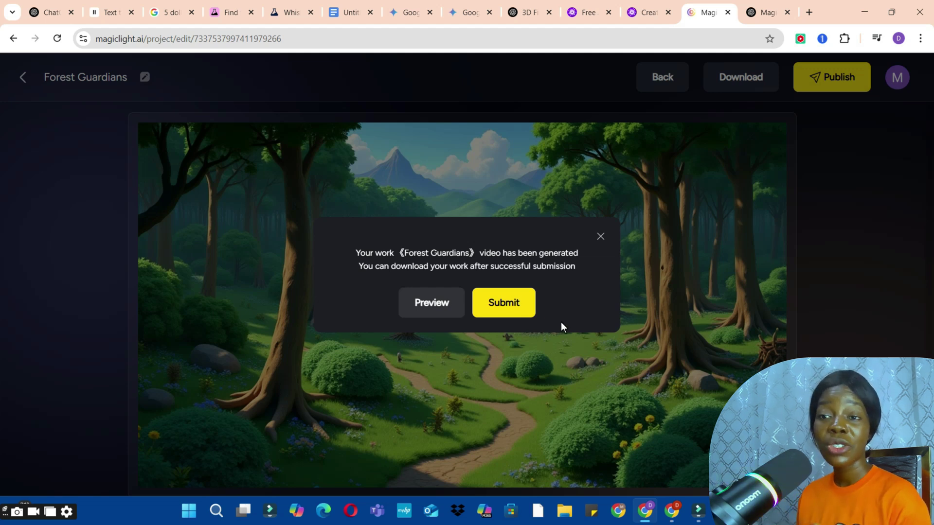
- Submit and confirm publishing Forest Guardians, then download the published video
click(519, 304)
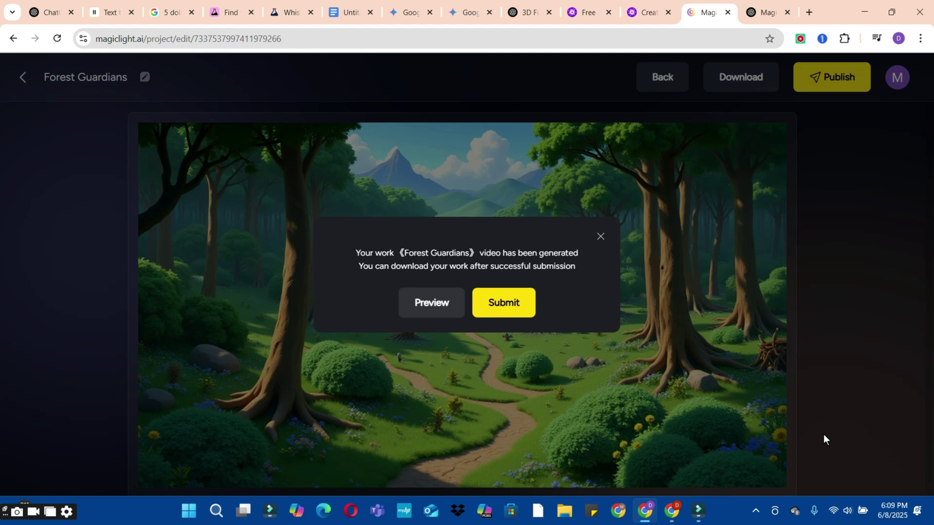
click(518, 304)
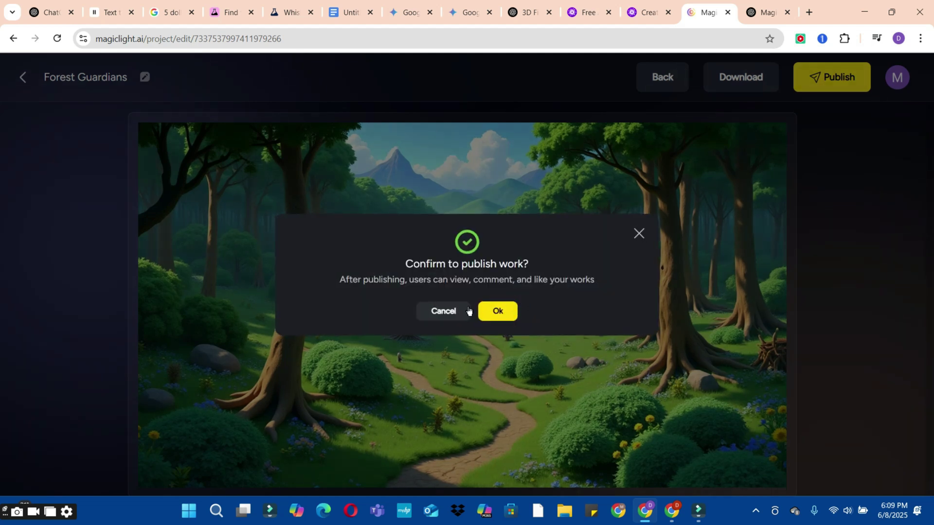
click(498, 312)
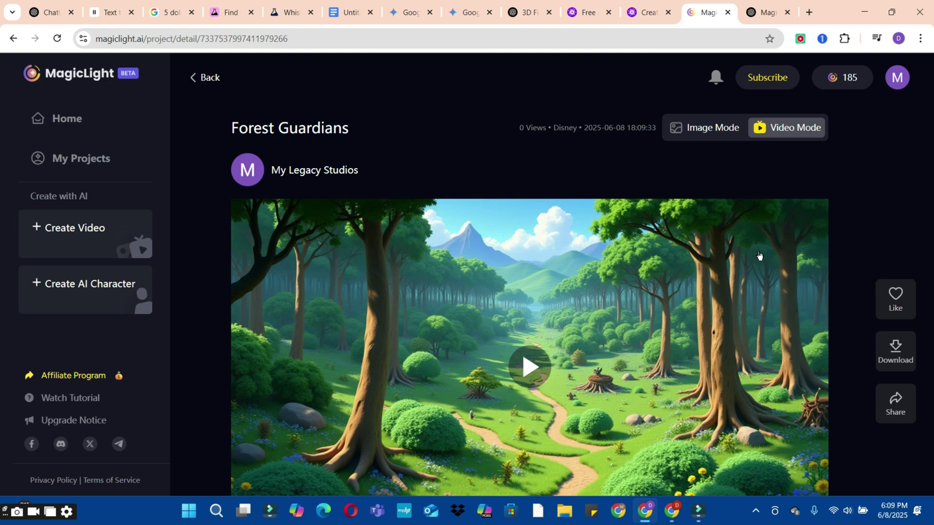
click(895, 349)
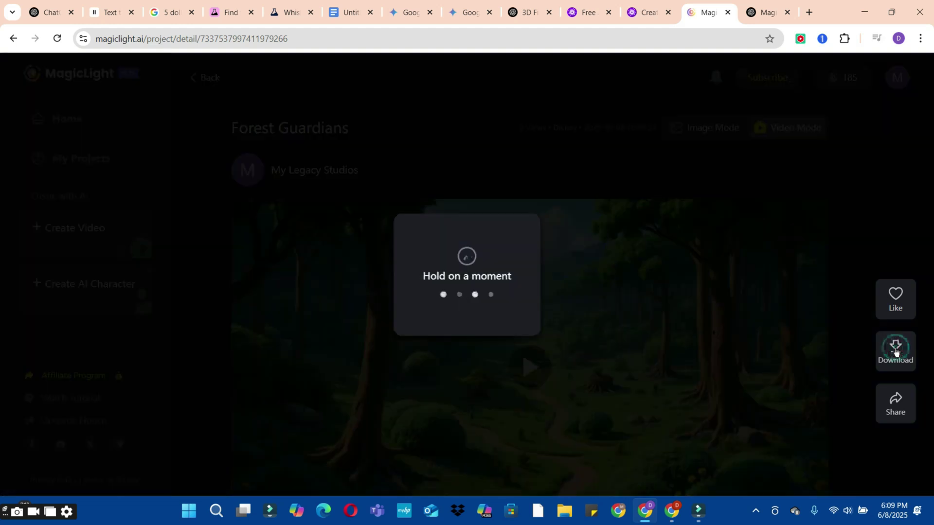